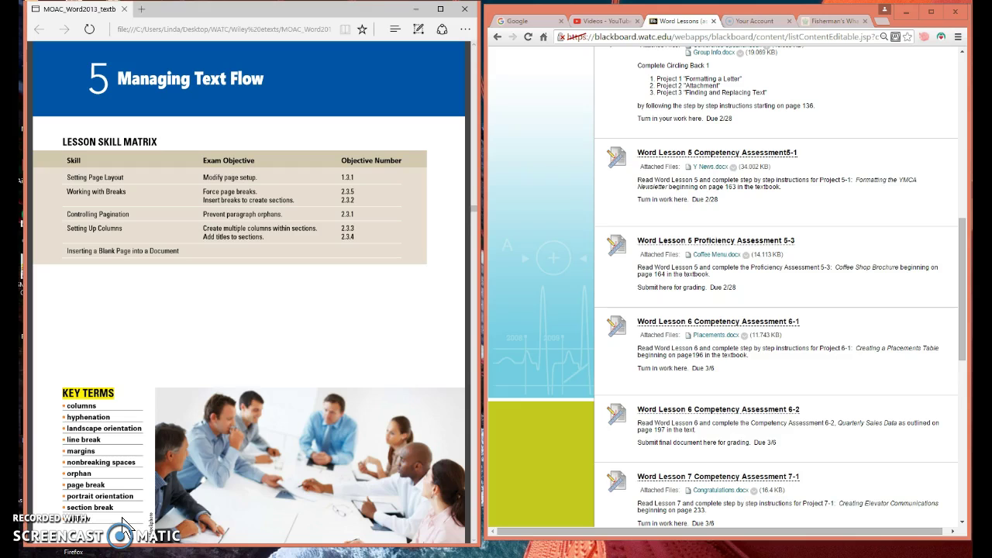
- Find the Page Layout Tab figure on textbook page 139 and create a blank Word document
scroll(121, 527, "down", 6)
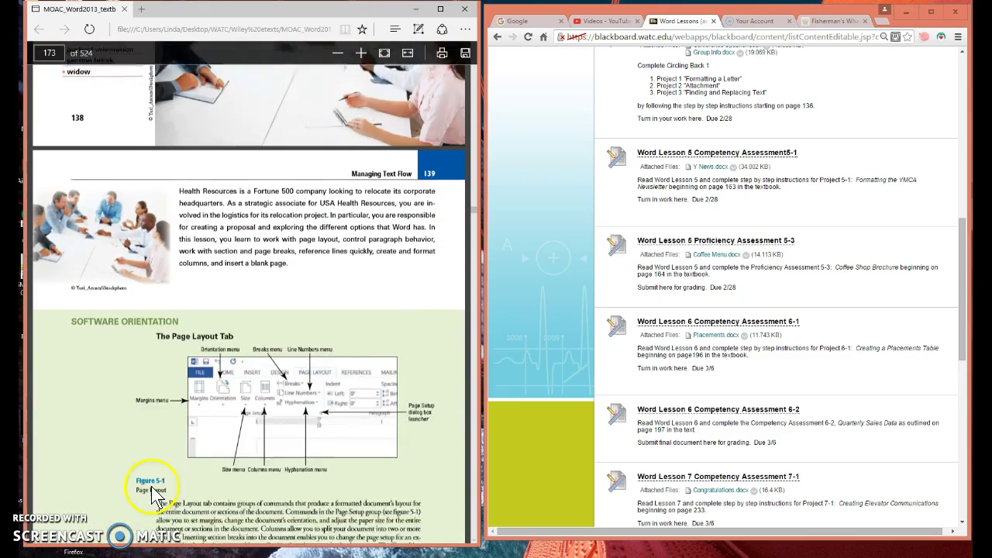
scroll(152, 496, "down", 1)
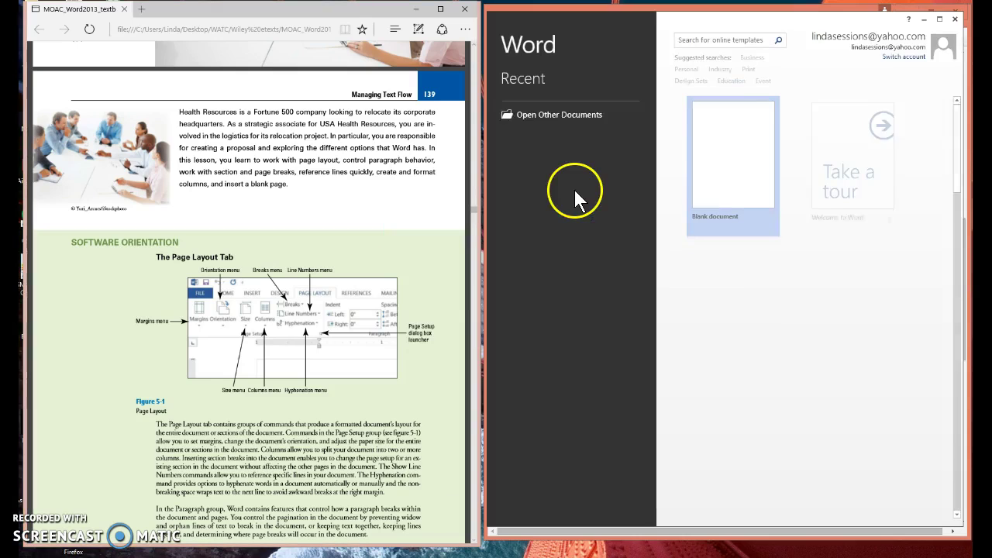
left_click(721, 148)
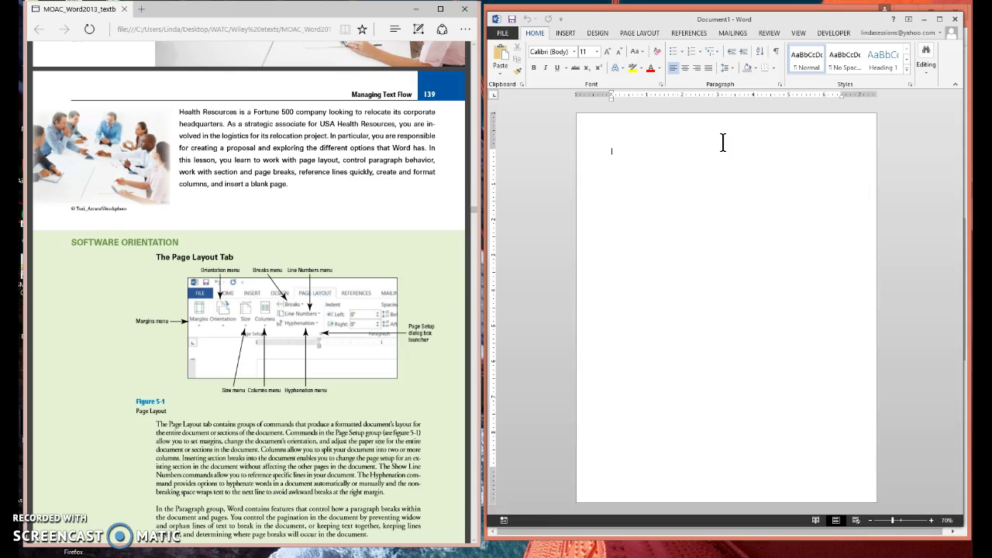
- Examine the page layout commands in the blank document, including margins, orientation, columns, breaks and line numbers
left_click(636, 33)
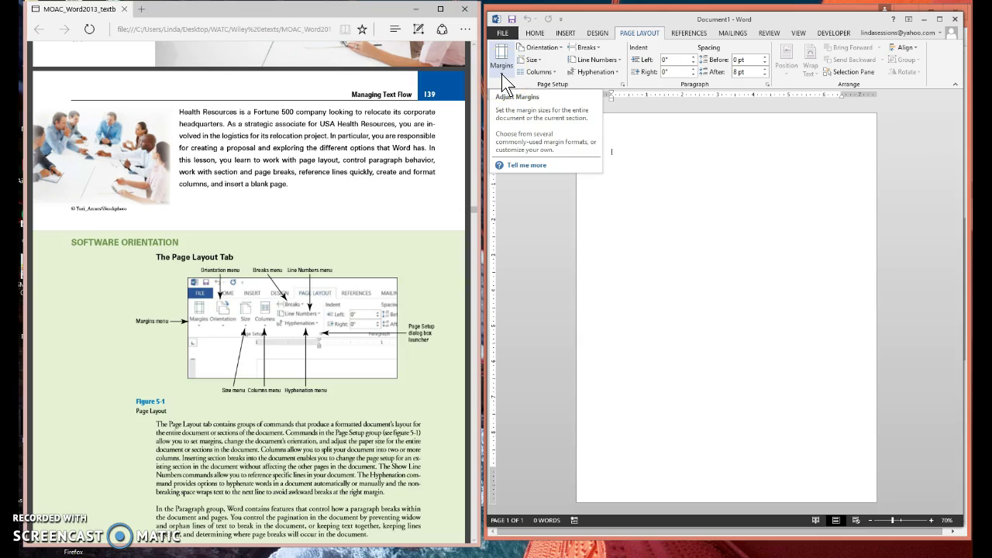
left_click(543, 50)
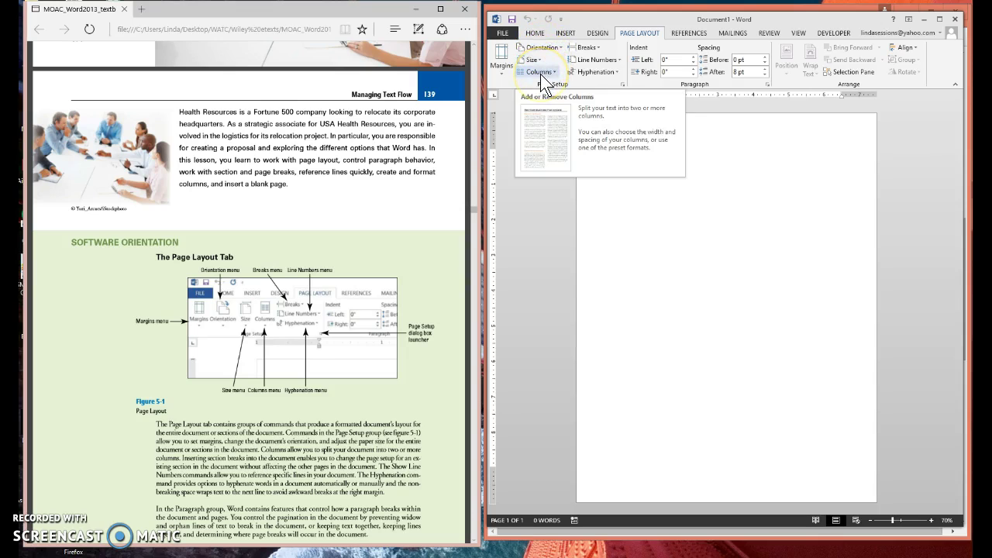
left_click(600, 48)
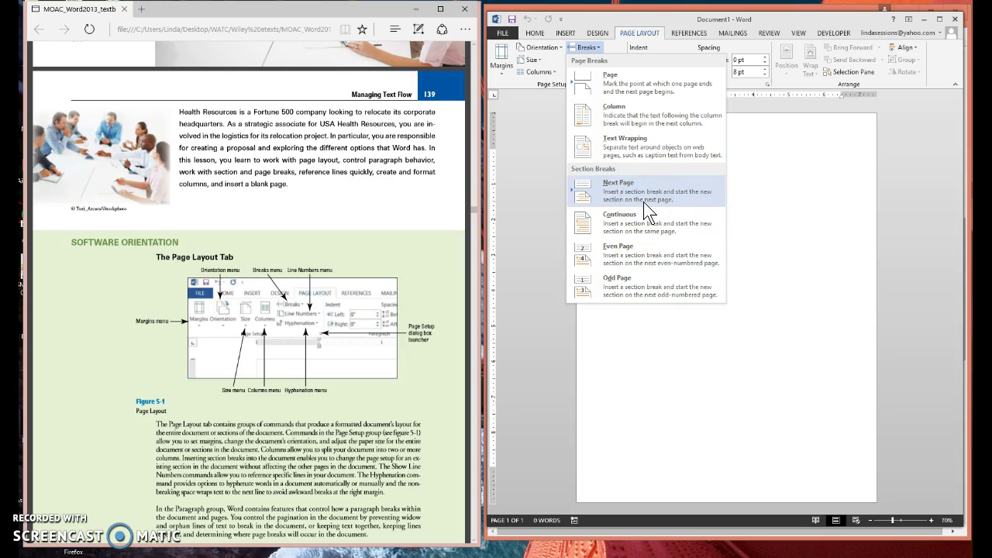
left_click(521, 142)
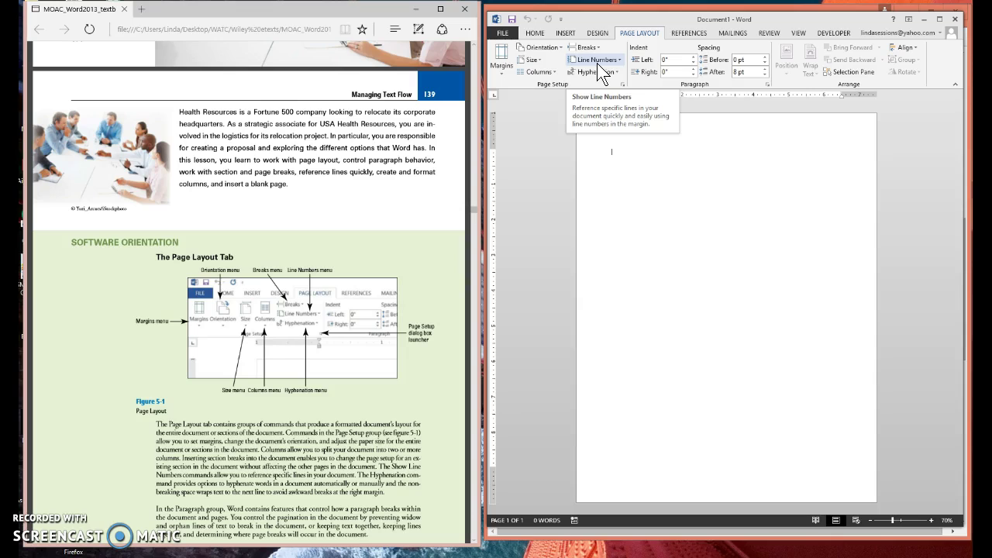
left_click(595, 163)
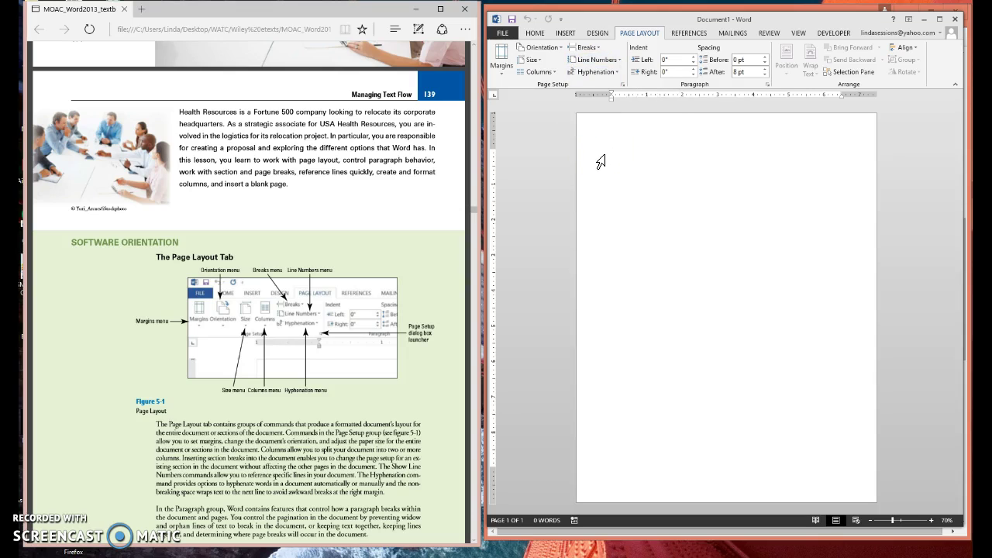
left_click_drag(598, 155, 584, 347)
left_click(582, 306)
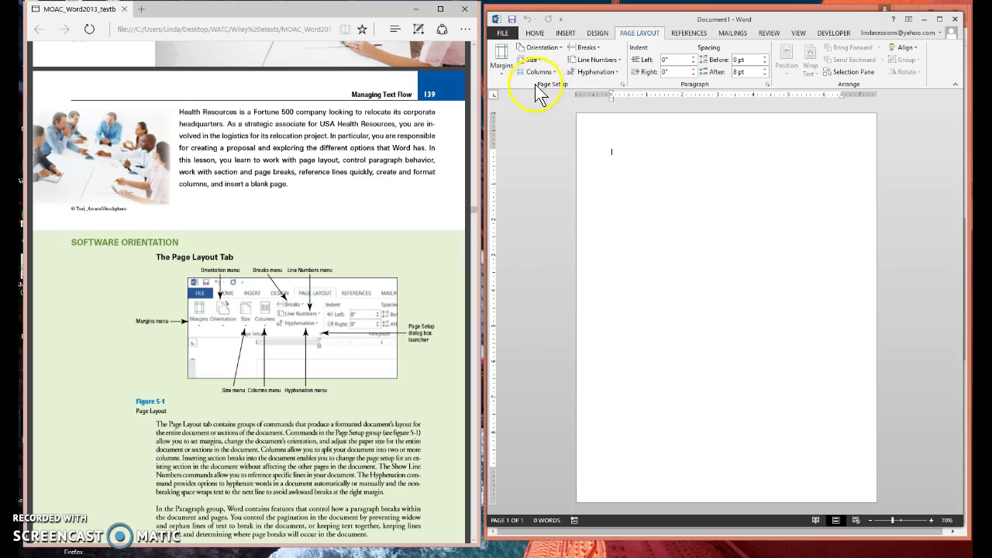
- Review the Margins, Paper and Layout settings in Page Setup without changing them, and close the blank document
left_click(622, 85)
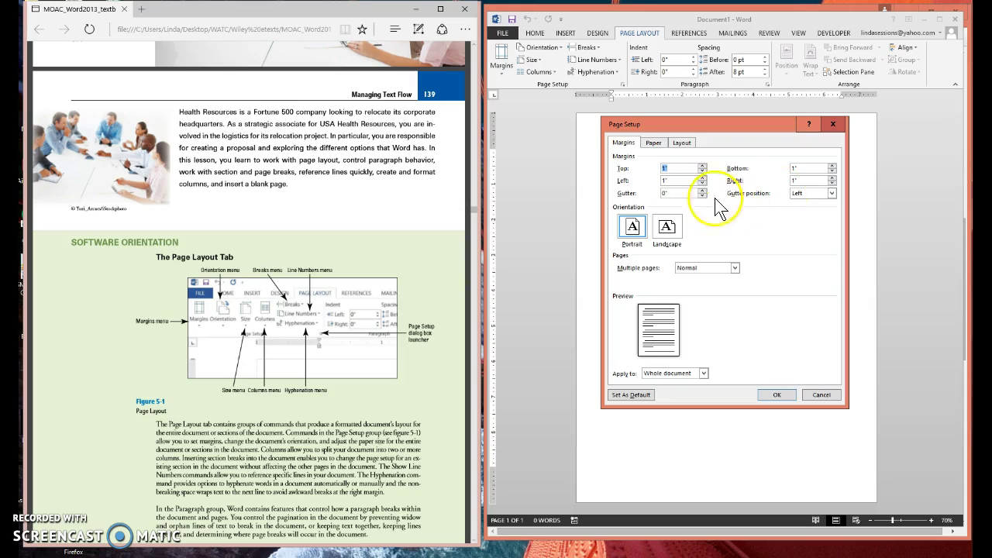
left_click(653, 142)
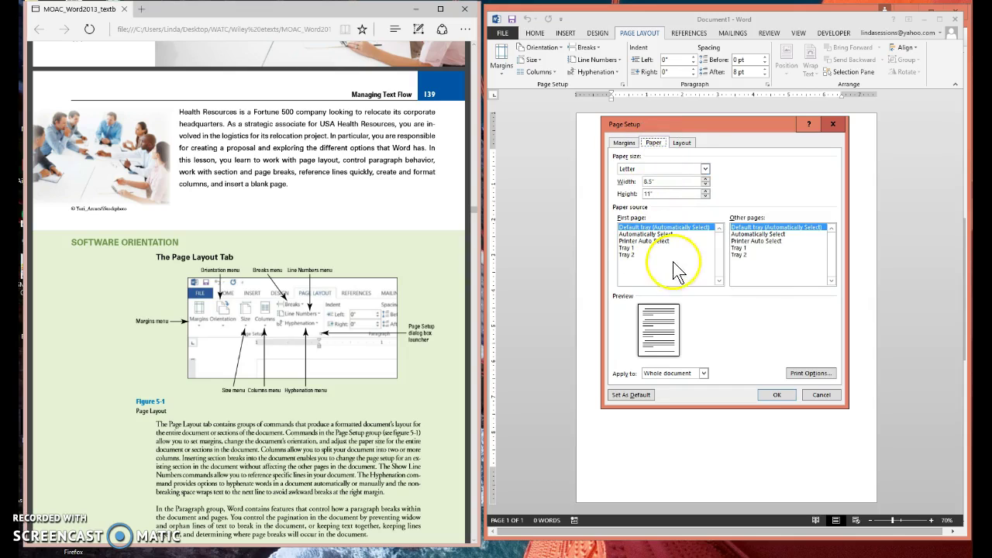
left_click(682, 144)
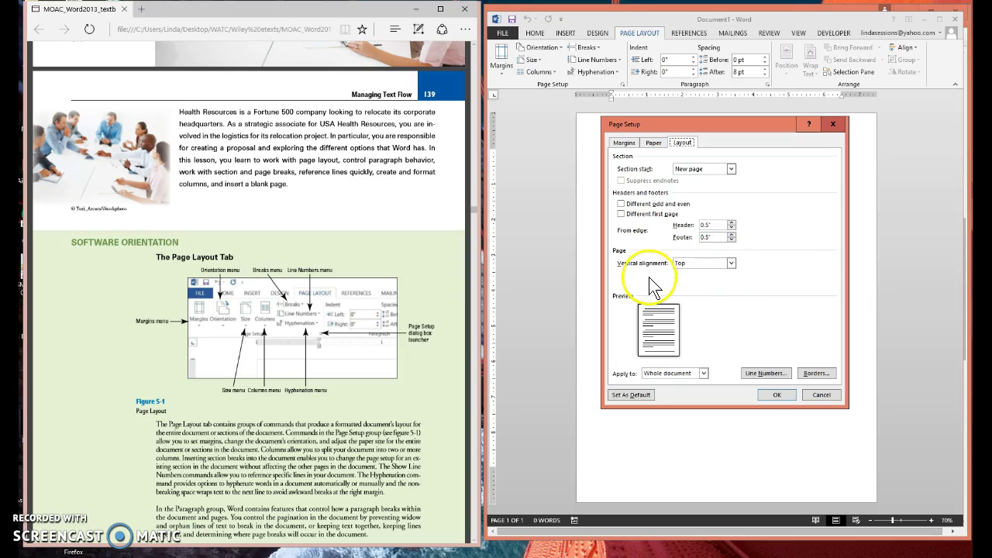
left_click(814, 395)
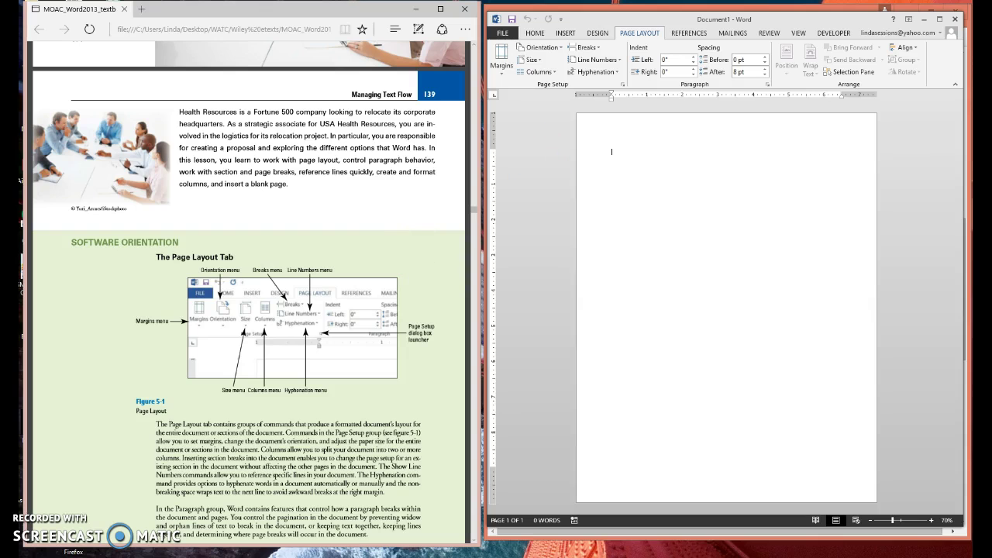
left_click(957, 21)
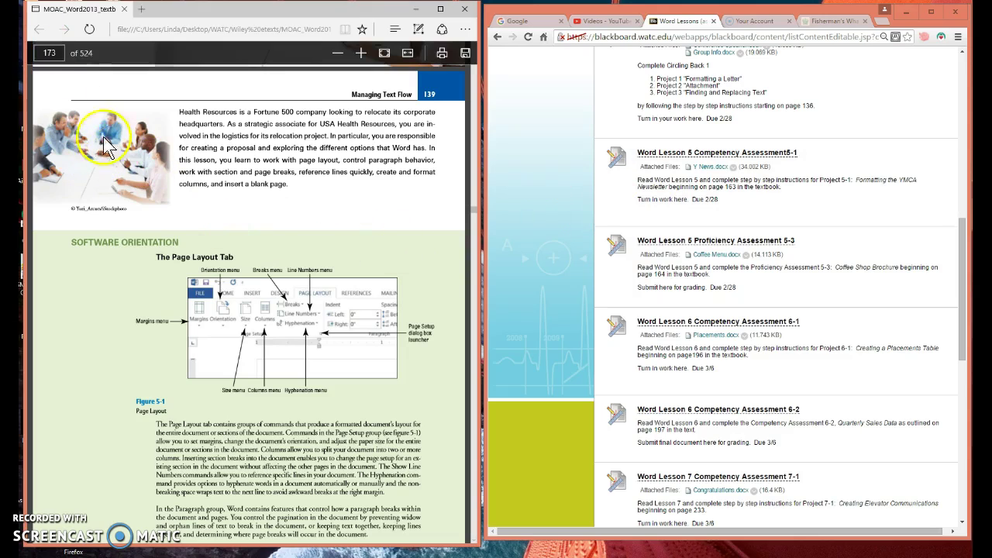
- Go to page 200 of the textbook PDF and scroll back to Project 5-1: Formatting the YMCA Newsletter
left_click(54, 53)
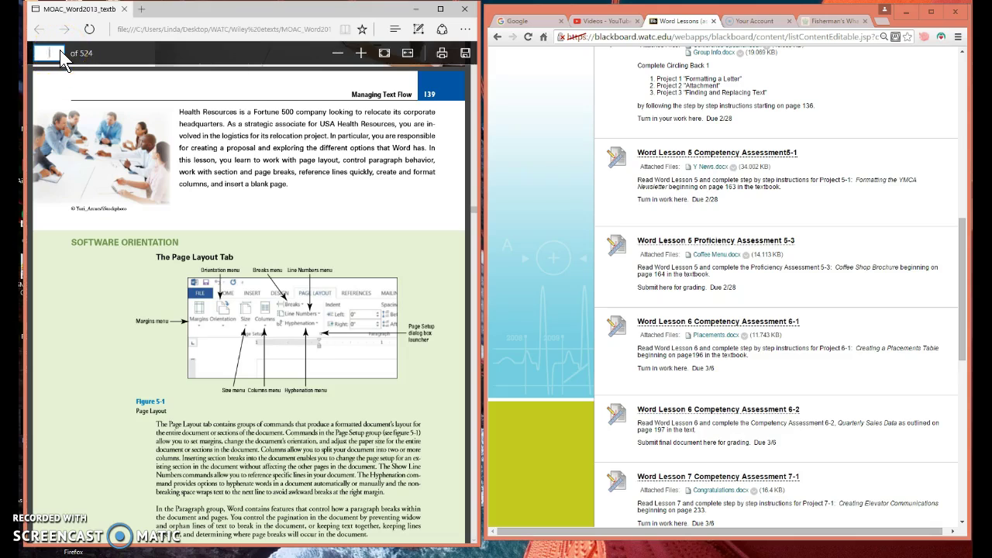
key("Return")
scroll(33, 262, "up", 10)
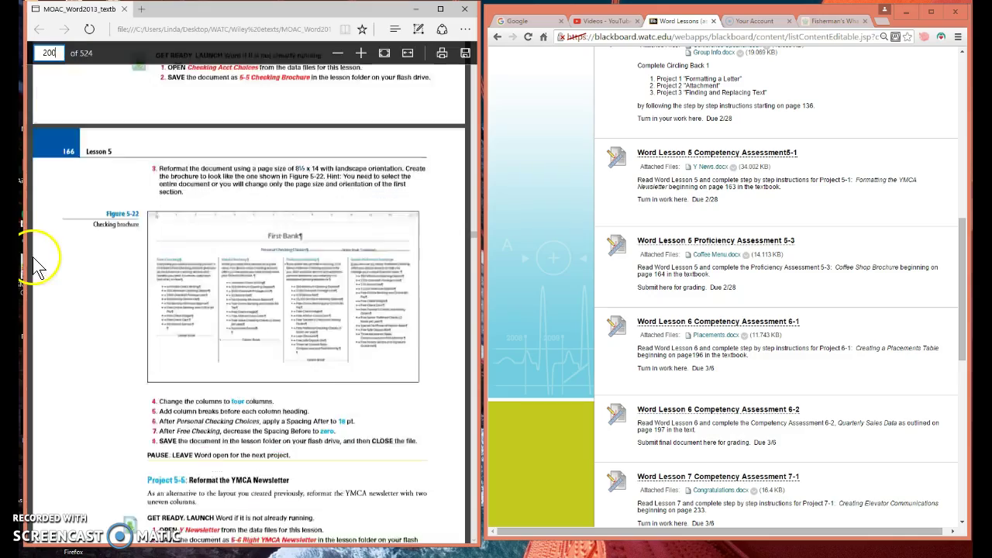
scroll(69, 259, "up", 10)
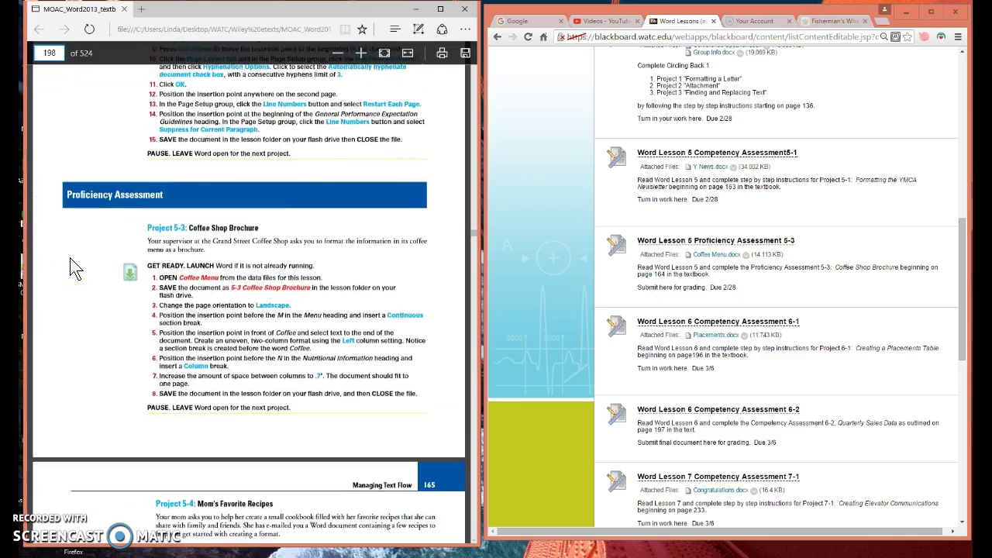
scroll(69, 267, "up", 9)
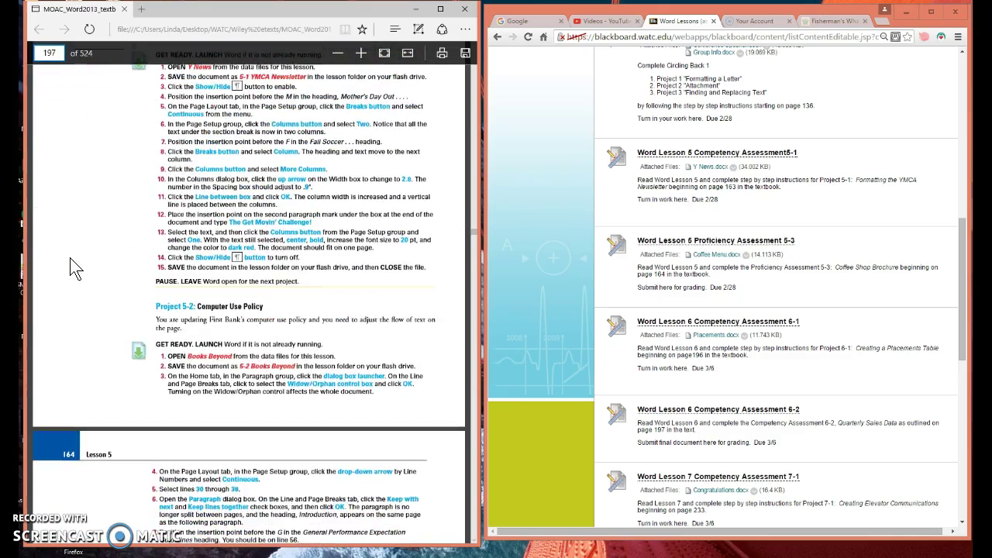
scroll(70, 267, "down", 2)
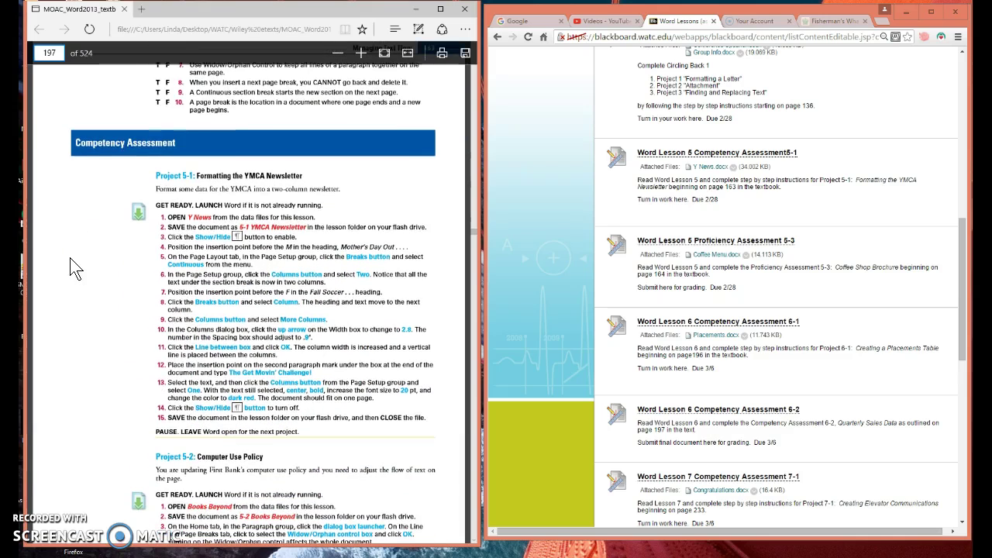
left_click(224, 167)
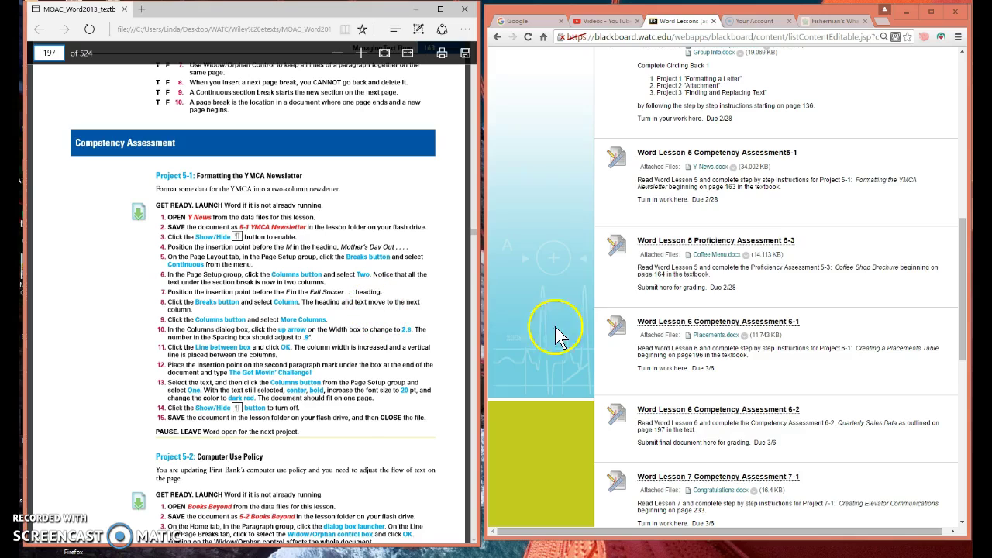
- Open the Y News.docx attachment of Word Lesson 5 Competency Assessment 5-1 in Word and enable editing
left_click(712, 169)
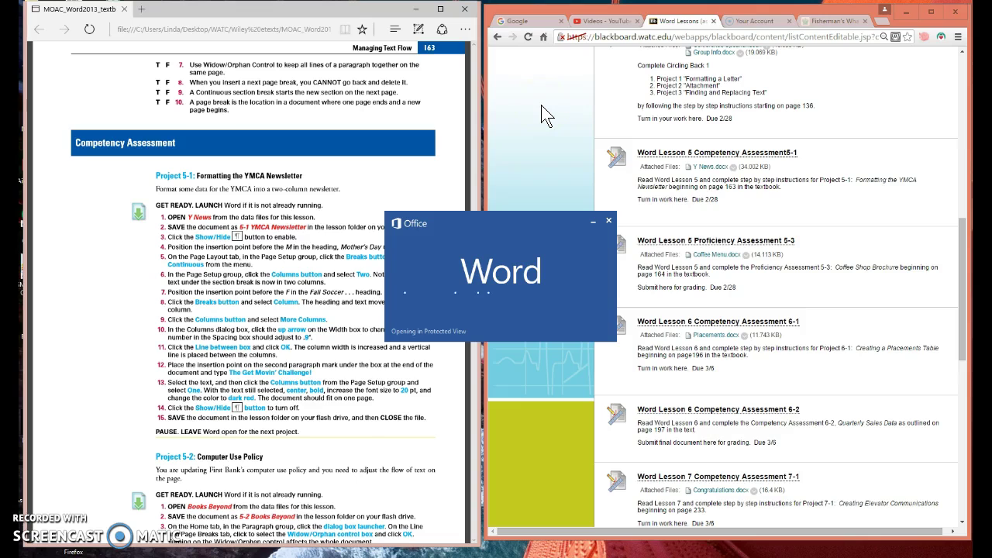
left_click(683, 23)
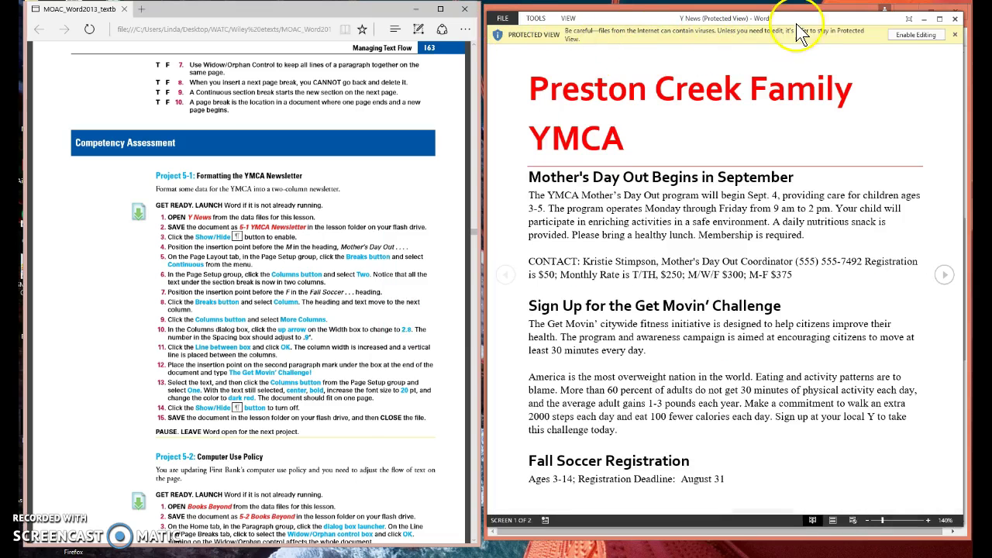
left_click(915, 35)
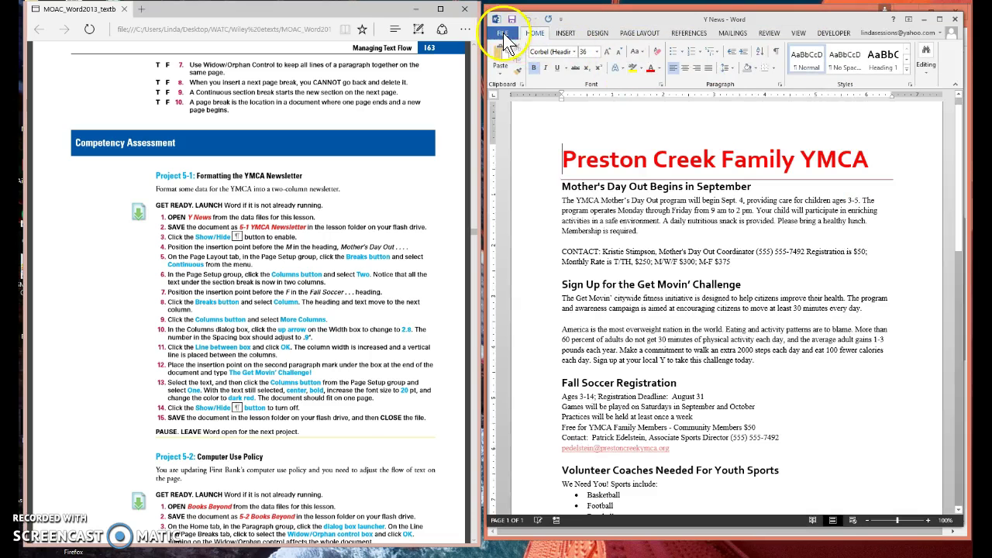
- Save the document as 5-1 YMCA Newsletter in the Word Assignments folder on the desktop
left_click(503, 32)
left_click(509, 140)
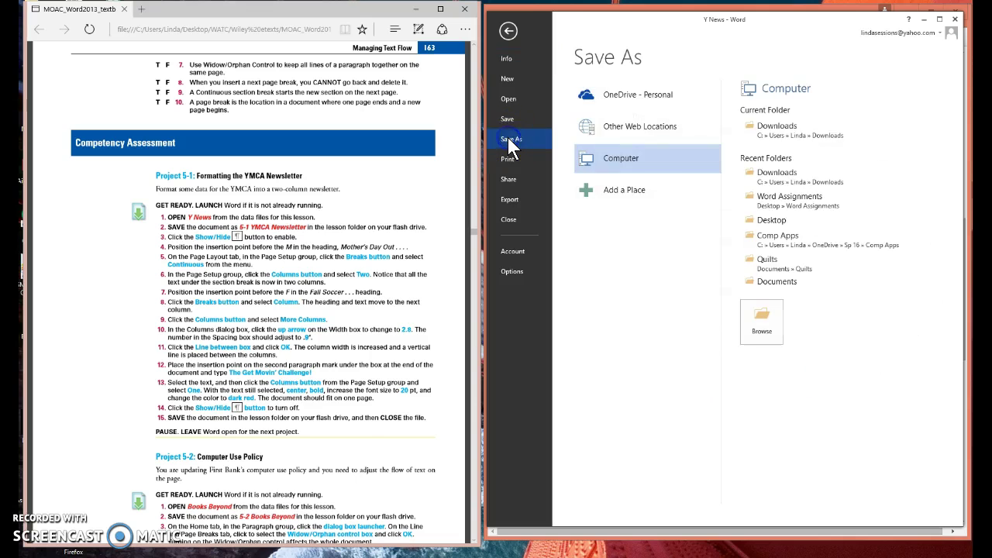
left_click(756, 217)
left_click(679, 272)
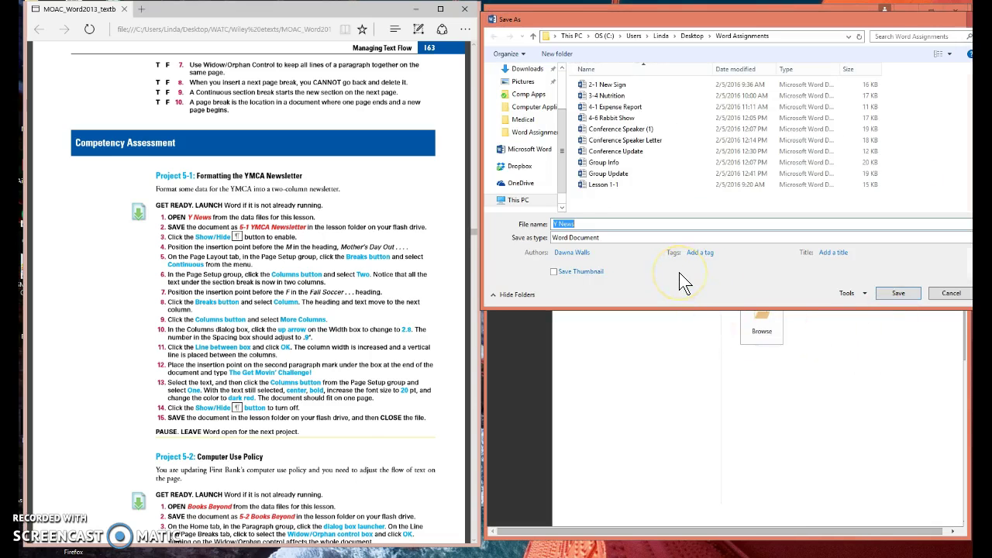
type("5-1 YMCA")
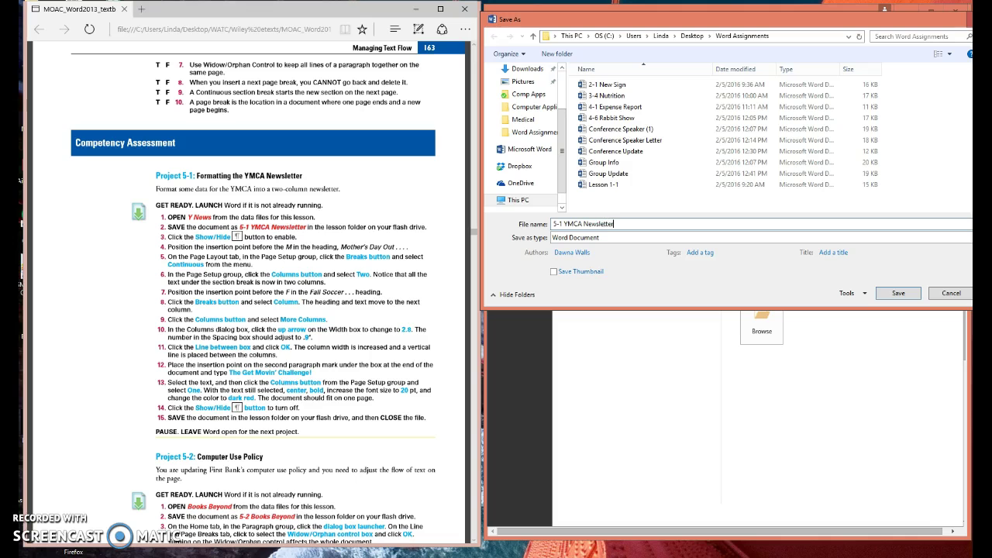
left_click(903, 295)
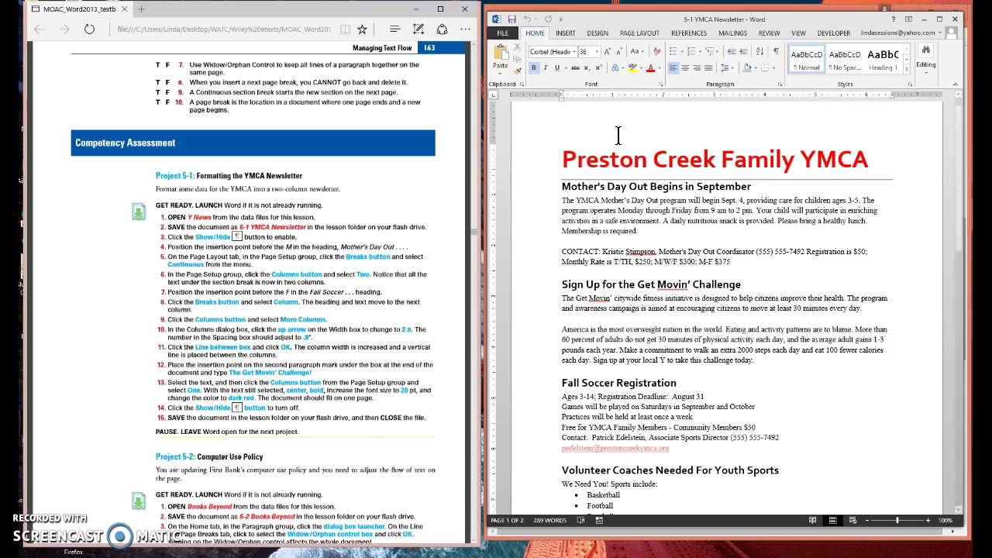
- Show the formatting marks and look through both pages of the newsletter
left_click(775, 52)
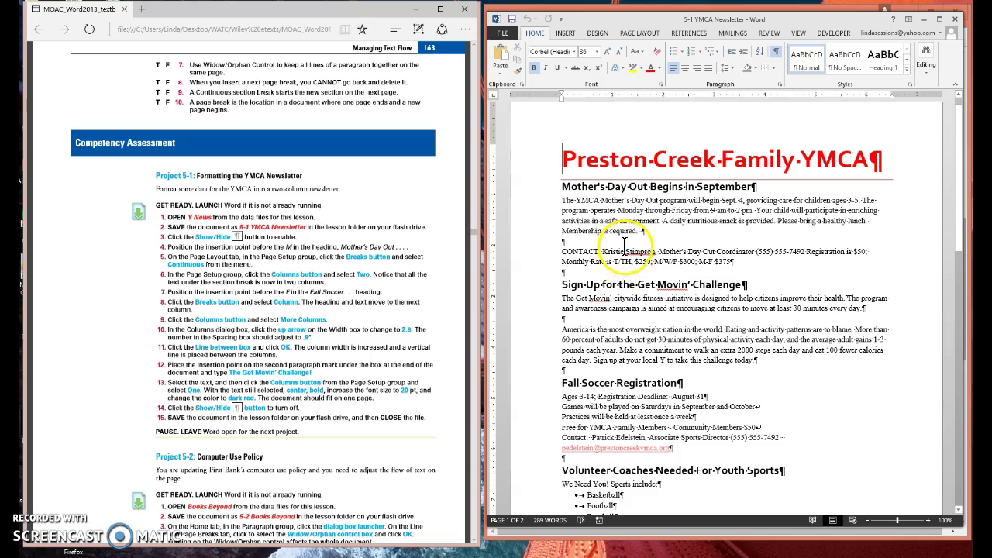
scroll(636, 246, "down", 4)
scroll(639, 247, "down", 8)
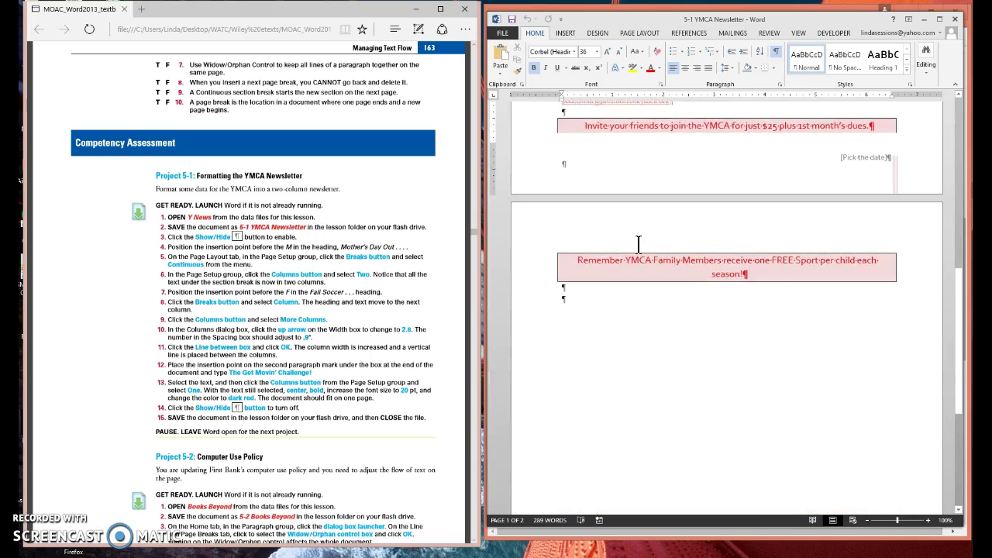
scroll(638, 245, "up", 6)
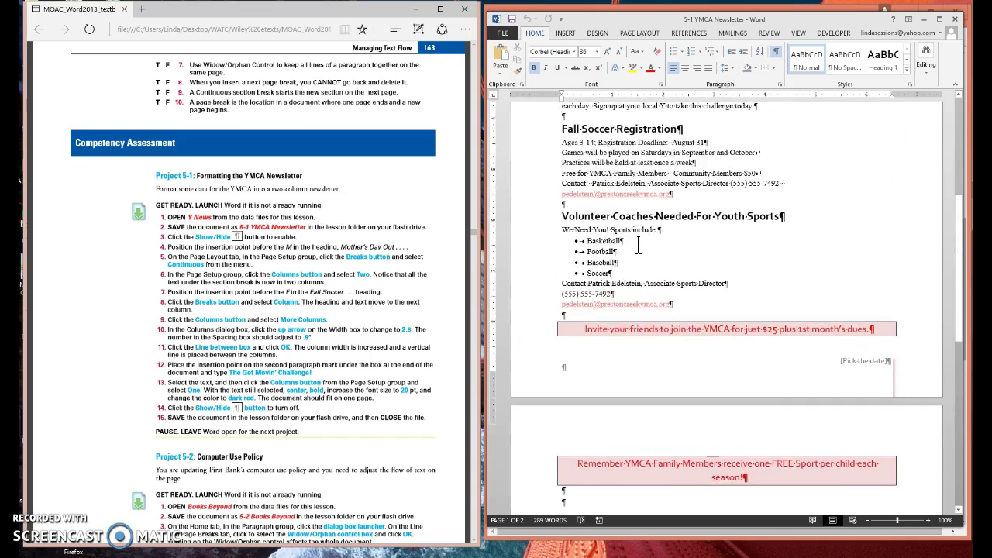
scroll(638, 245, "up", 6)
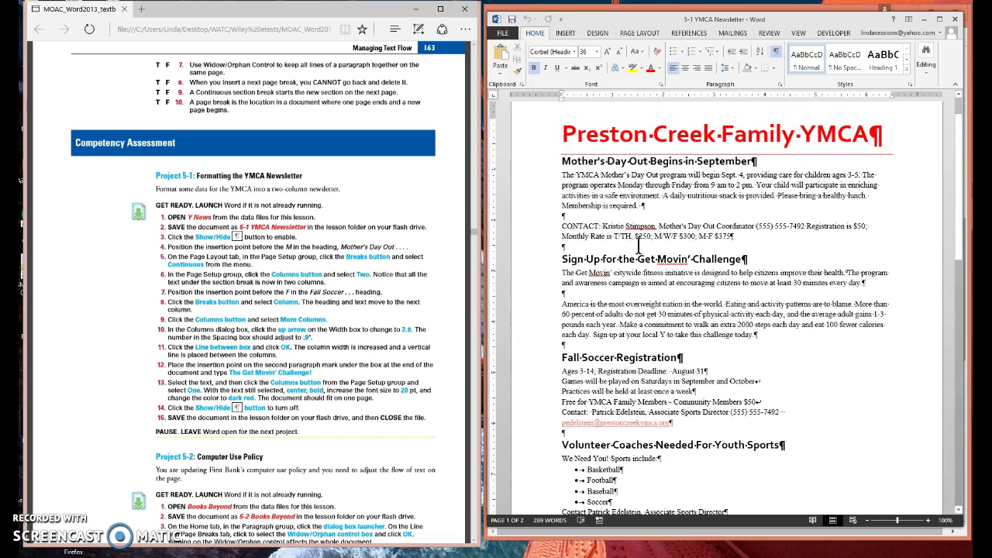
scroll(639, 246, "up", 2)
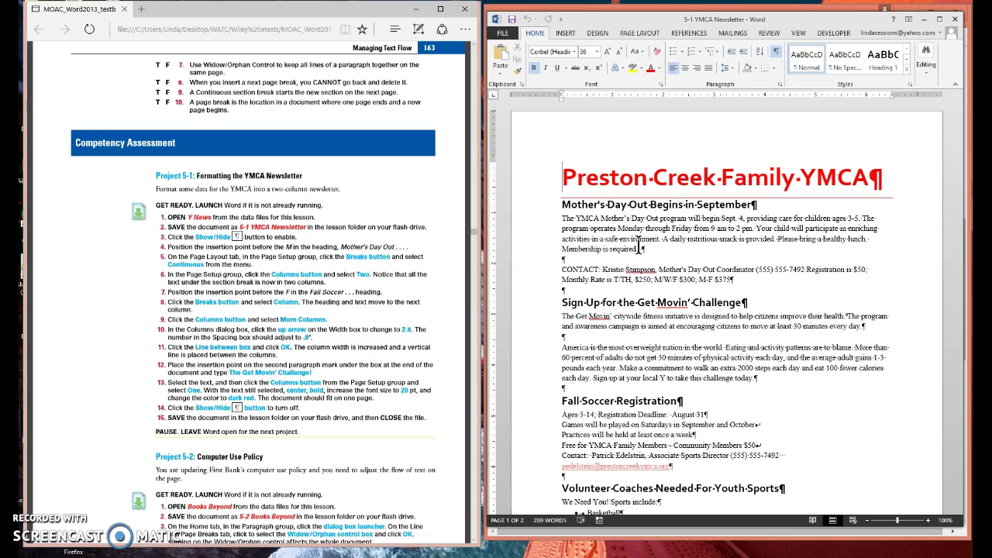
- Insert a continuous section break before the Mother's Day Out heading and format the text below it in two columns
left_click(561, 180)
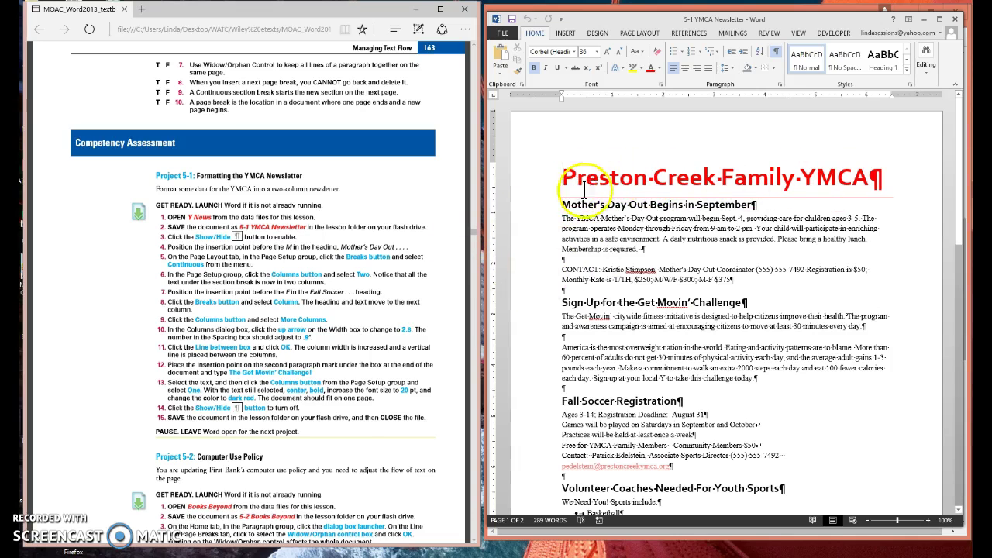
left_click(562, 204)
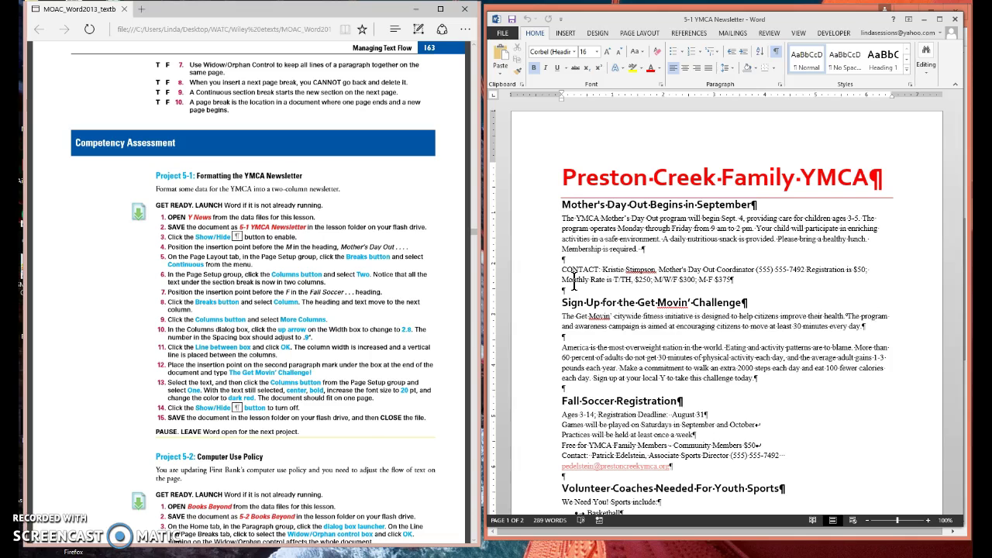
left_click(643, 33)
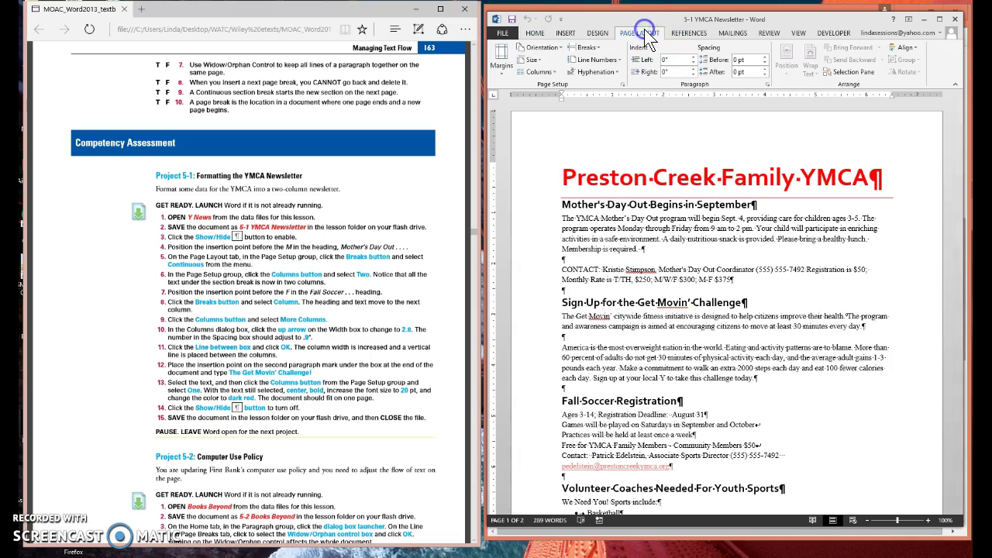
left_click(589, 48)
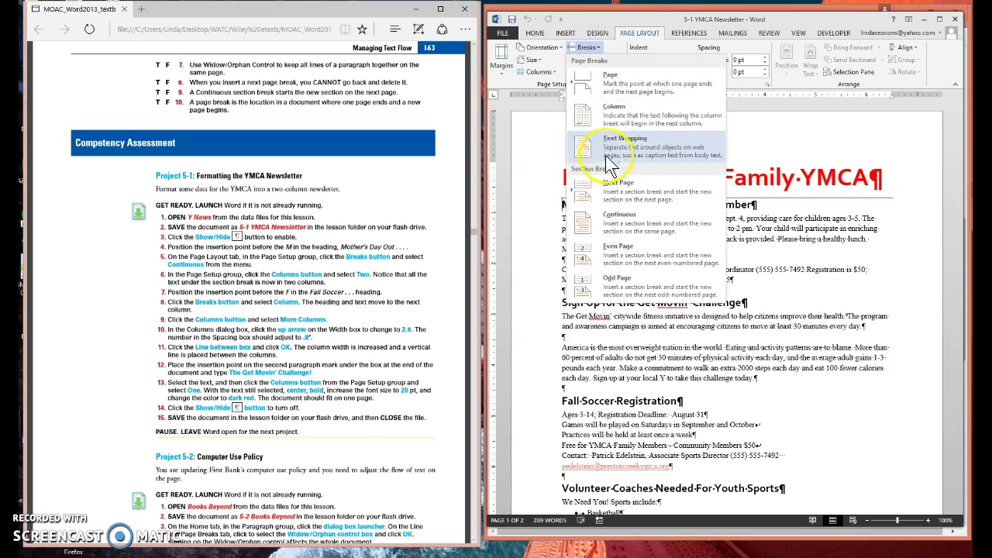
left_click(599, 233)
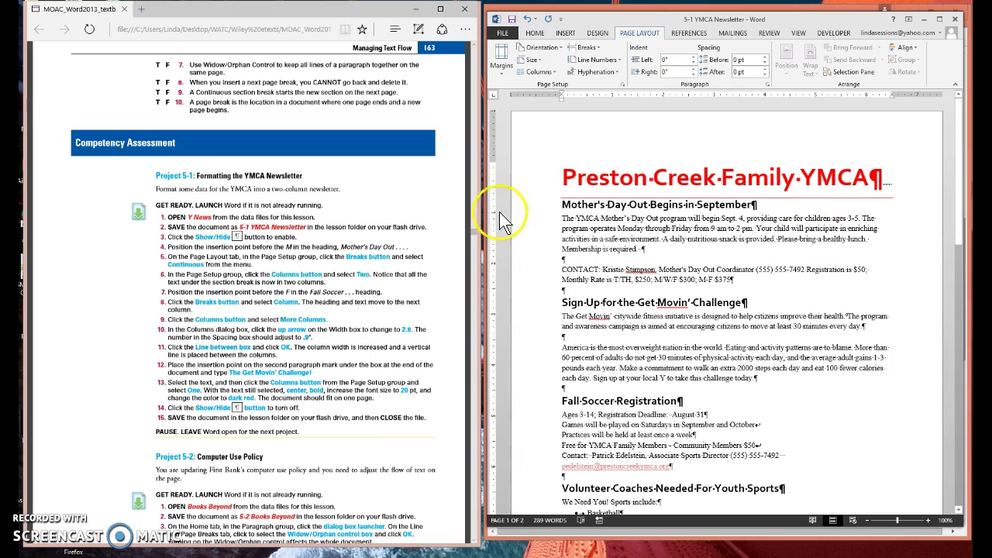
left_click(552, 70)
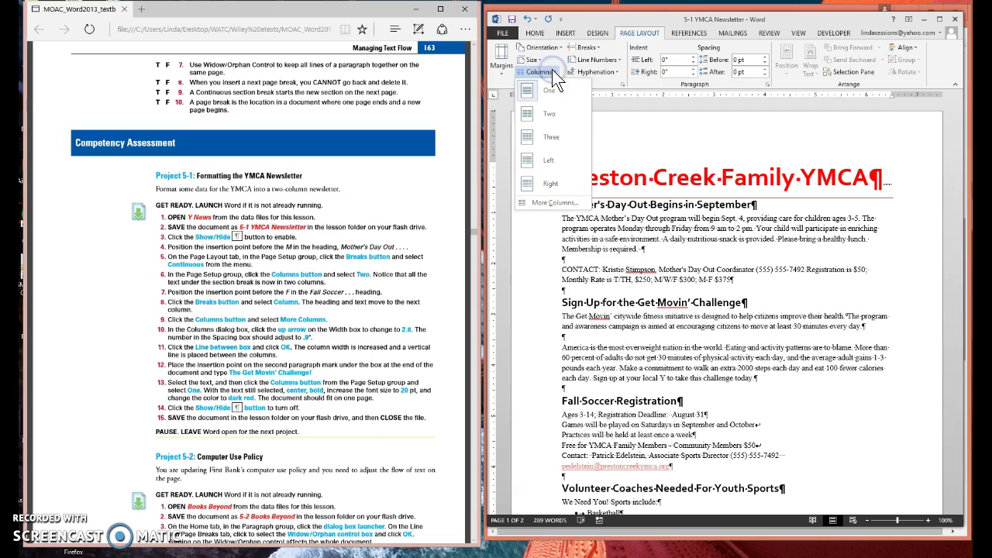
left_click(535, 113)
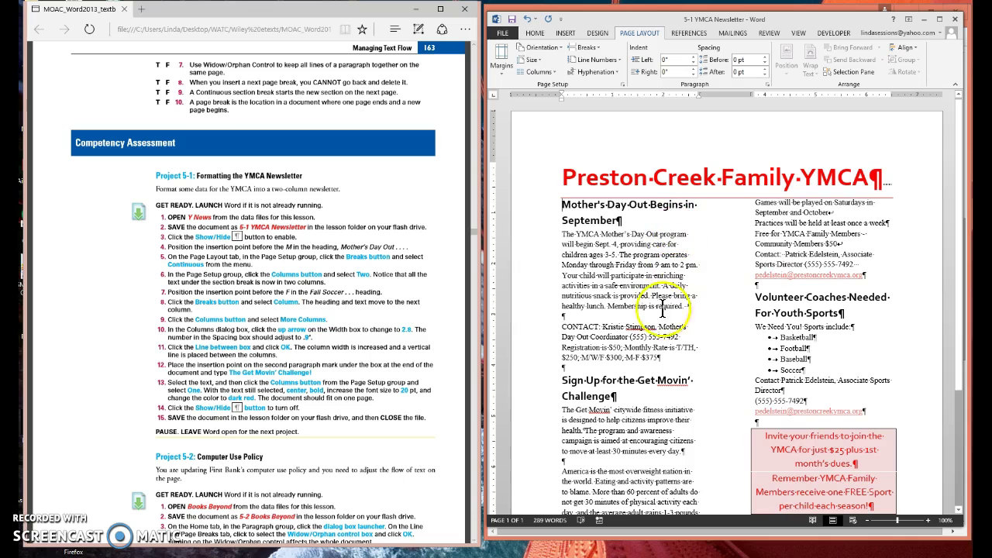
- Insert a column break before the Fall Soccer Registration heading
scroll(667, 372, "down", 5)
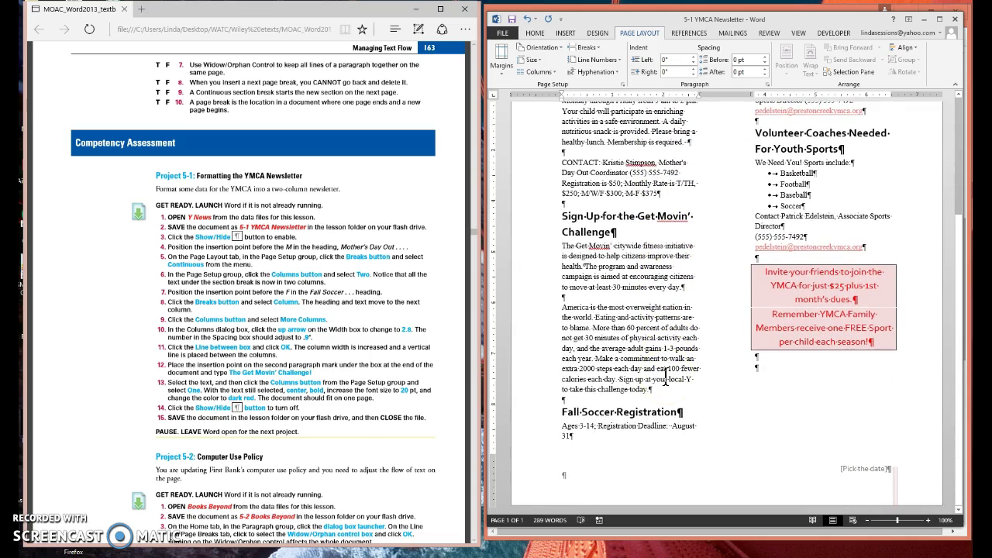
scroll(665, 380, "up", 5)
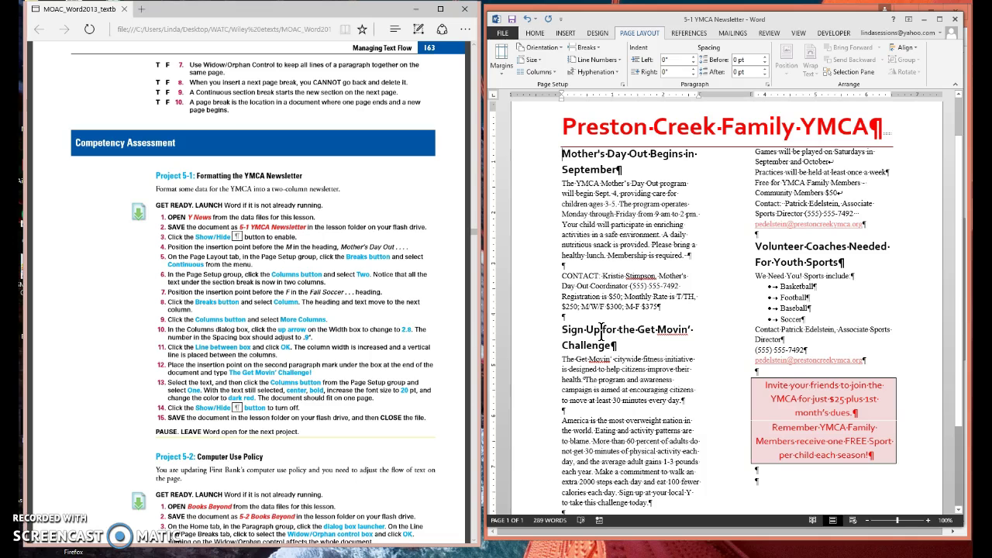
scroll(574, 422, "down", 3)
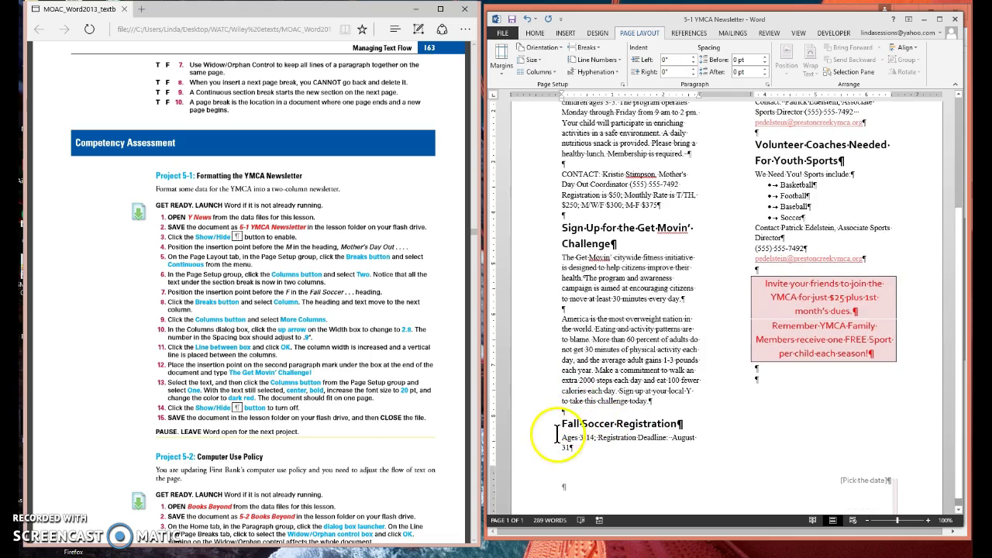
scroll(692, 236, "up", 3)
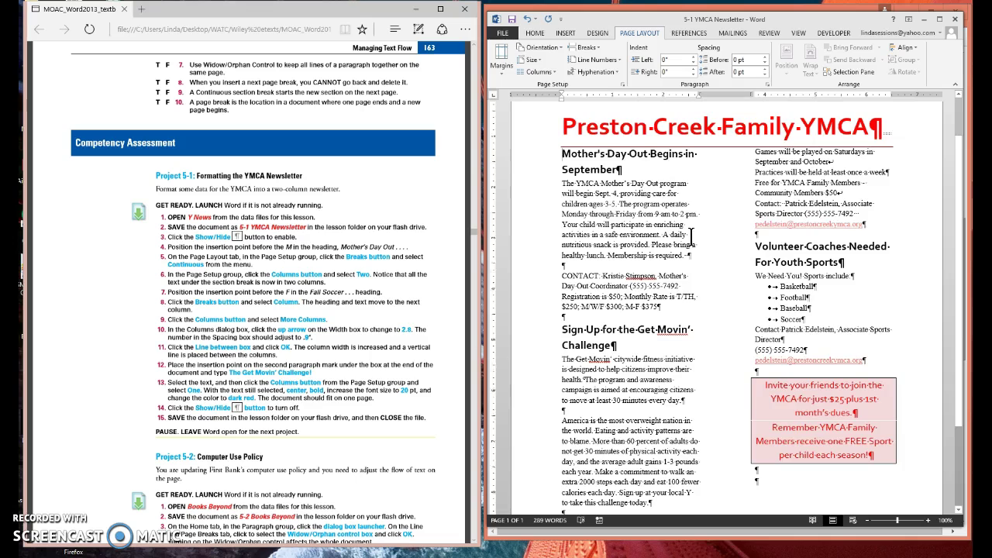
scroll(691, 237, "down", 3)
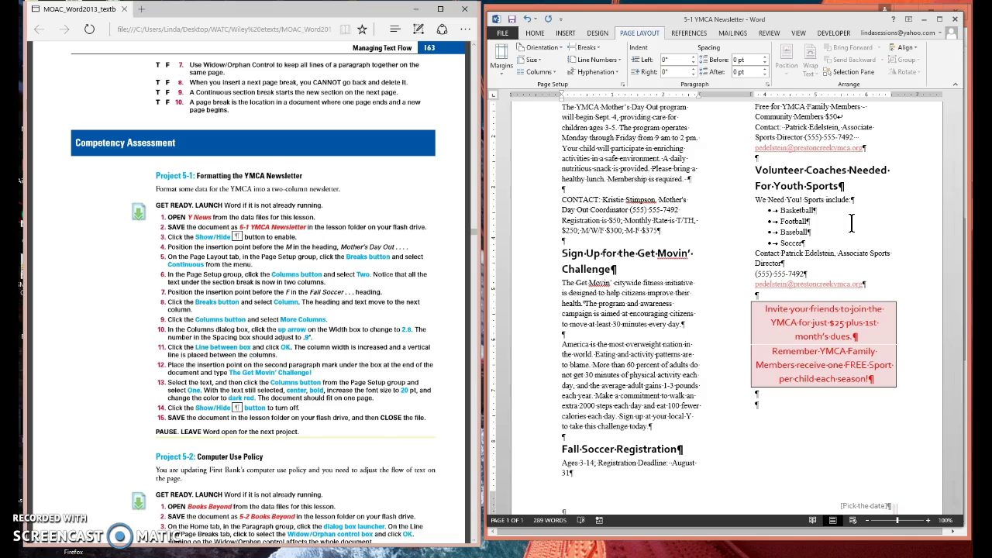
left_click(561, 449)
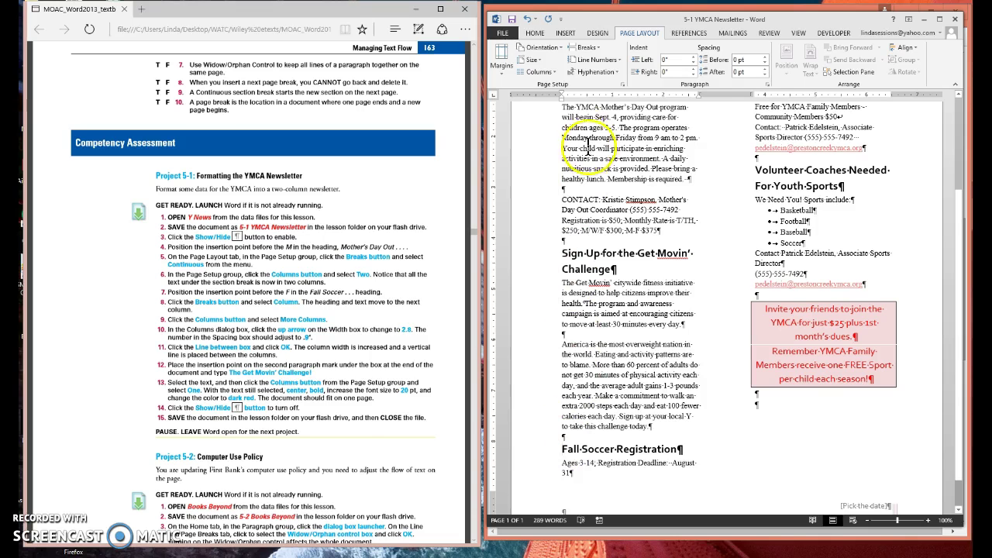
left_click(597, 48)
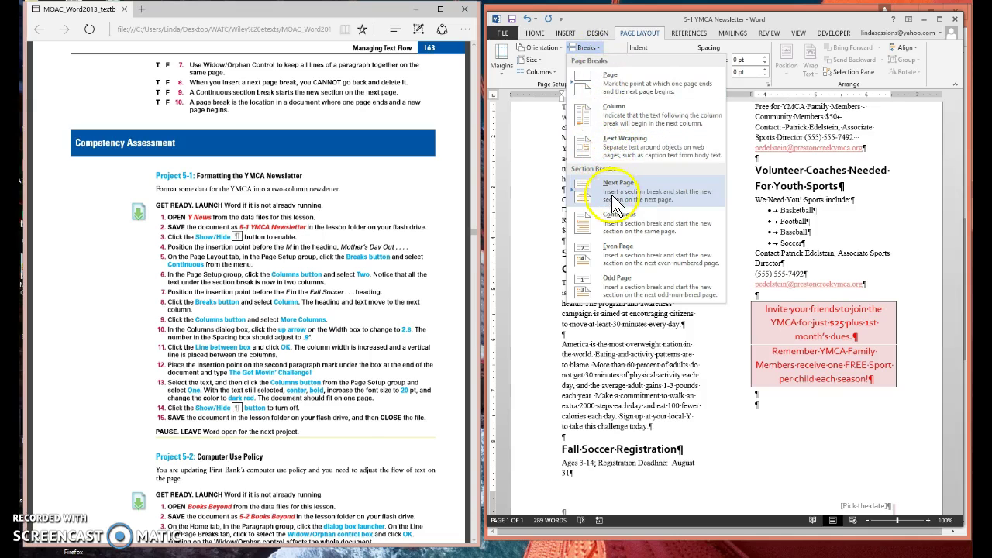
left_click(595, 118)
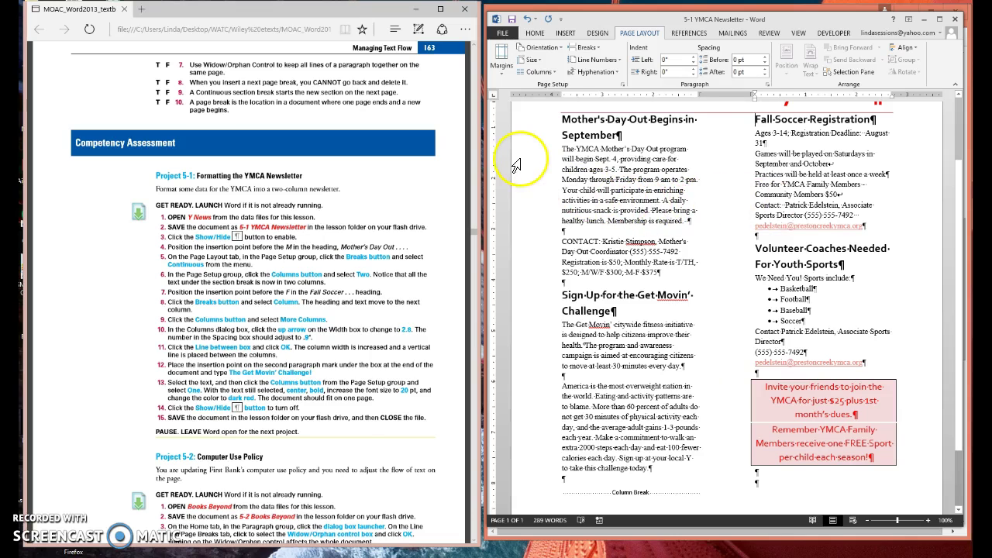
- Set the section's two equal columns to 2.8" width with 0.9" spacing and add a line between them
left_click(537, 71)
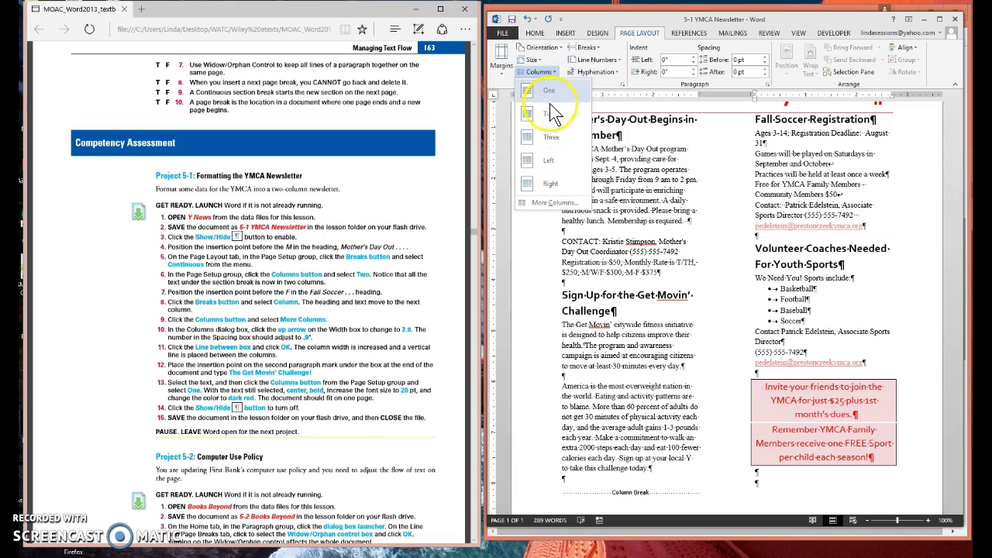
left_click(553, 204)
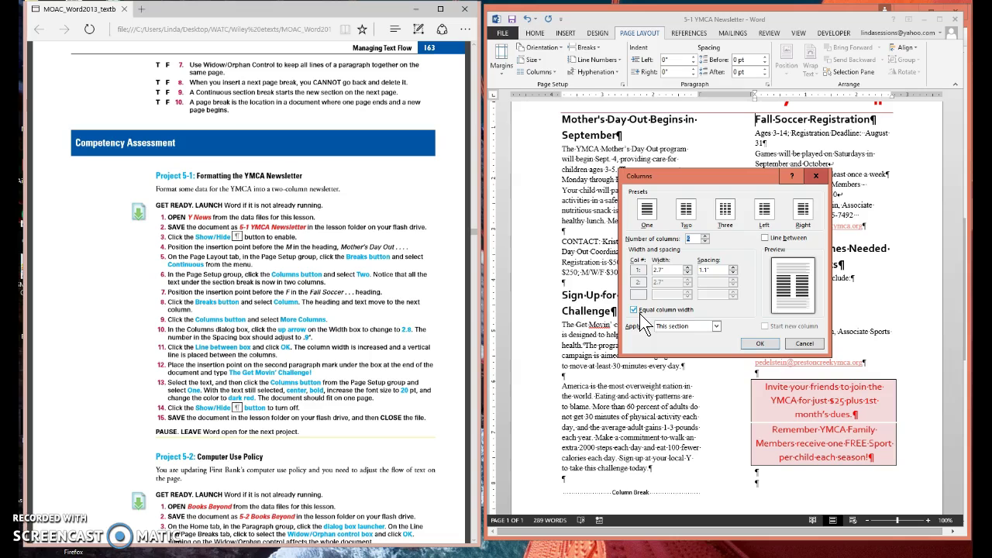
left_click(717, 311)
left_click(687, 267)
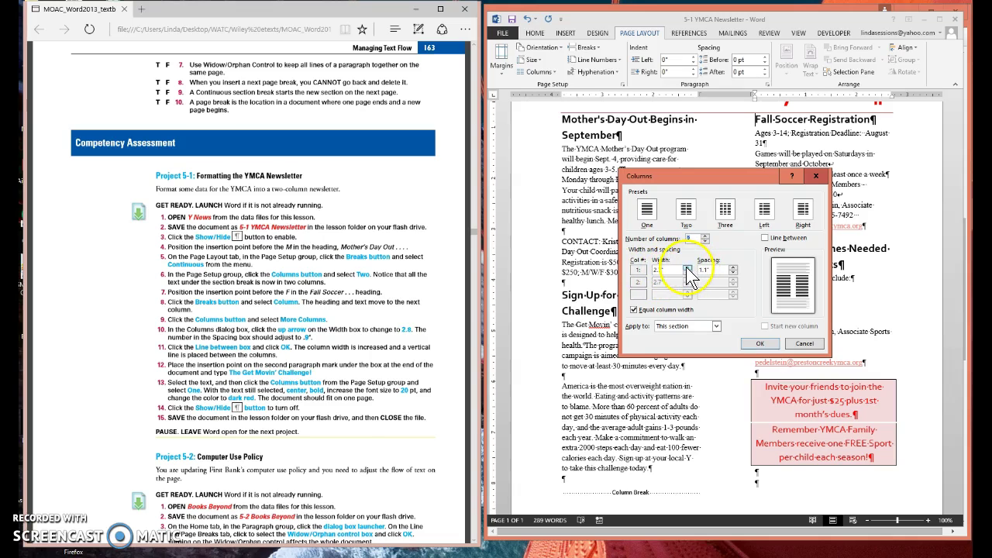
left_click(687, 267)
left_click(712, 271)
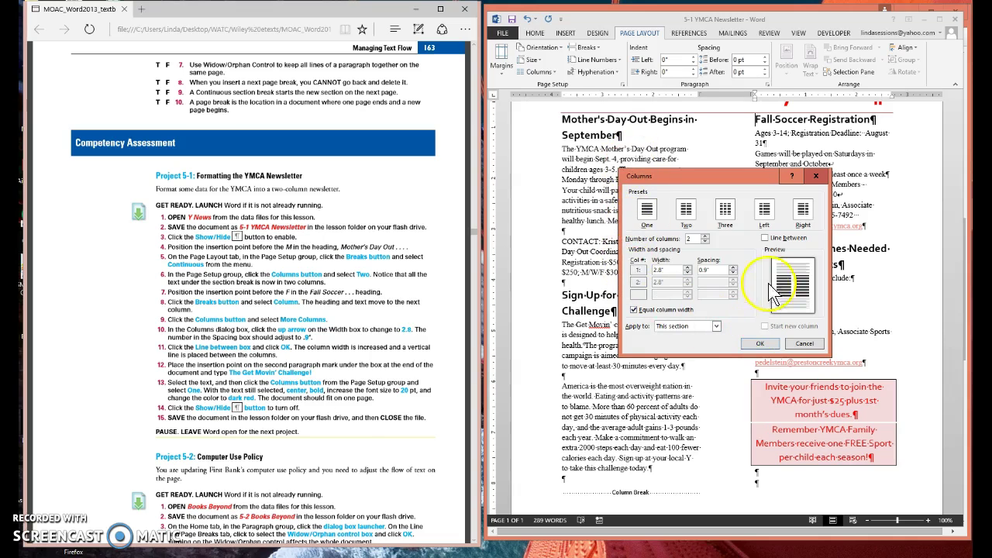
left_click(765, 238)
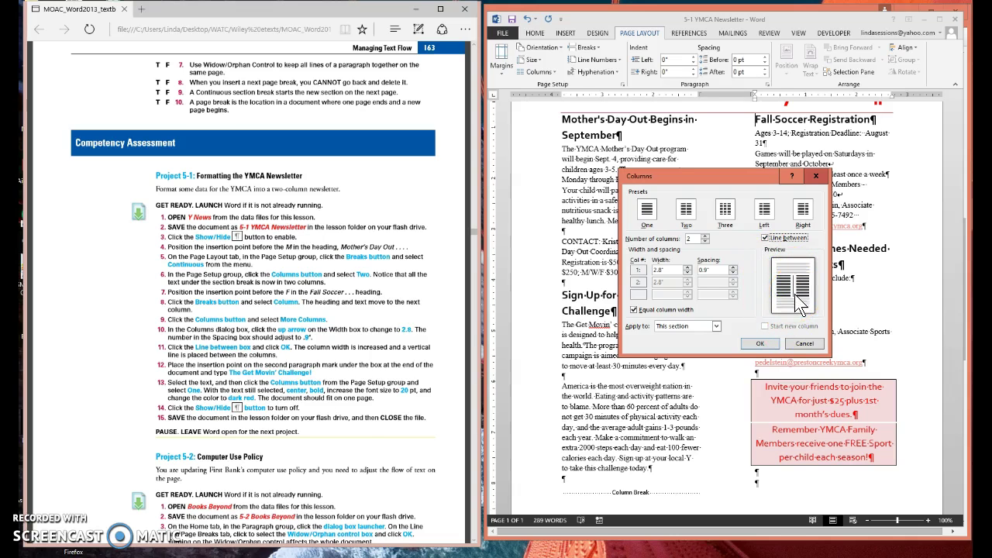
left_click(761, 350)
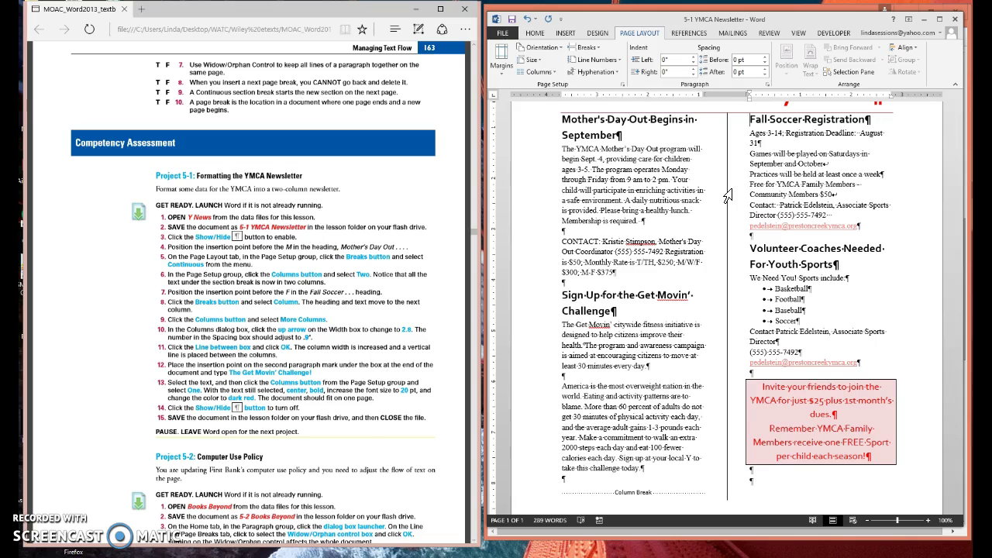
- Enter "The Get Movin' Challenge!" on the empty paragraph directly below the shaded box
left_click(758, 484)
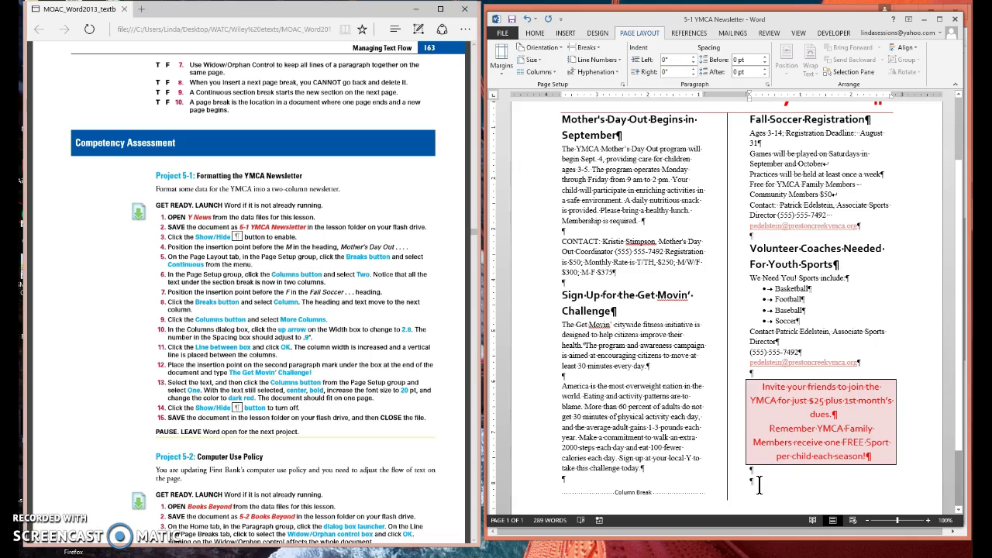
scroll(758, 483, "down", 1)
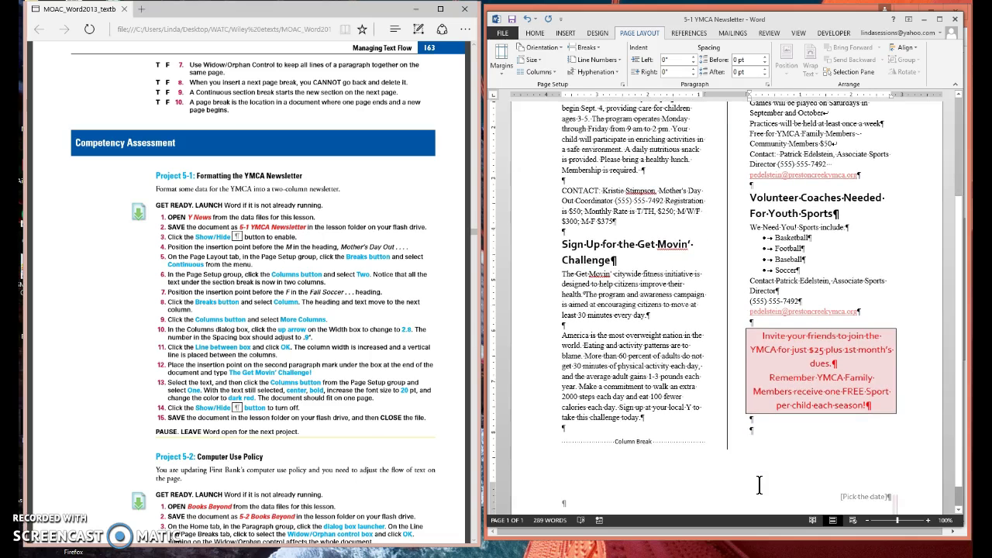
left_click(767, 422)
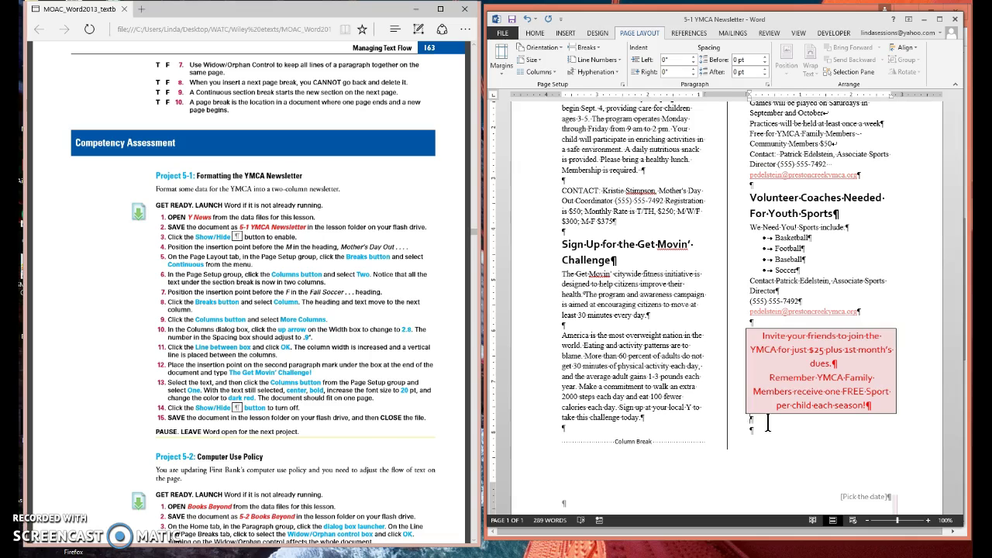
type("The Get Movin' Challenge!")
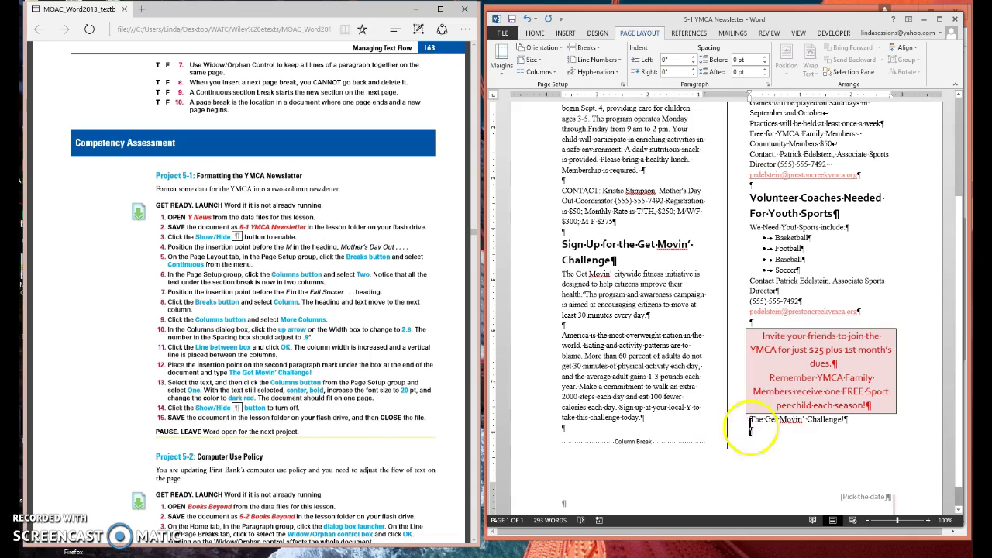
- Format the "The Get Movin' Challenge!" line as a single column
left_click_drag(753, 419, 848, 422)
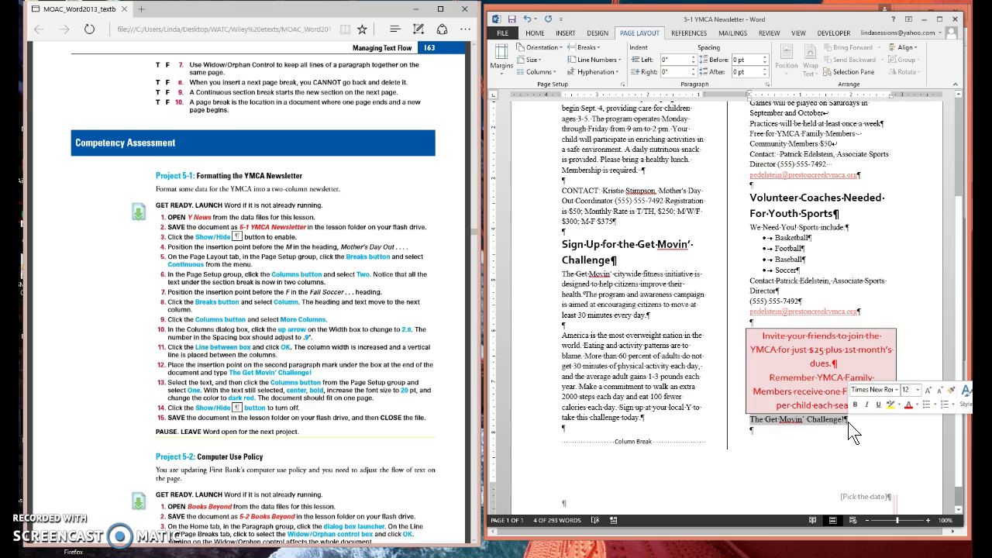
left_click(554, 70)
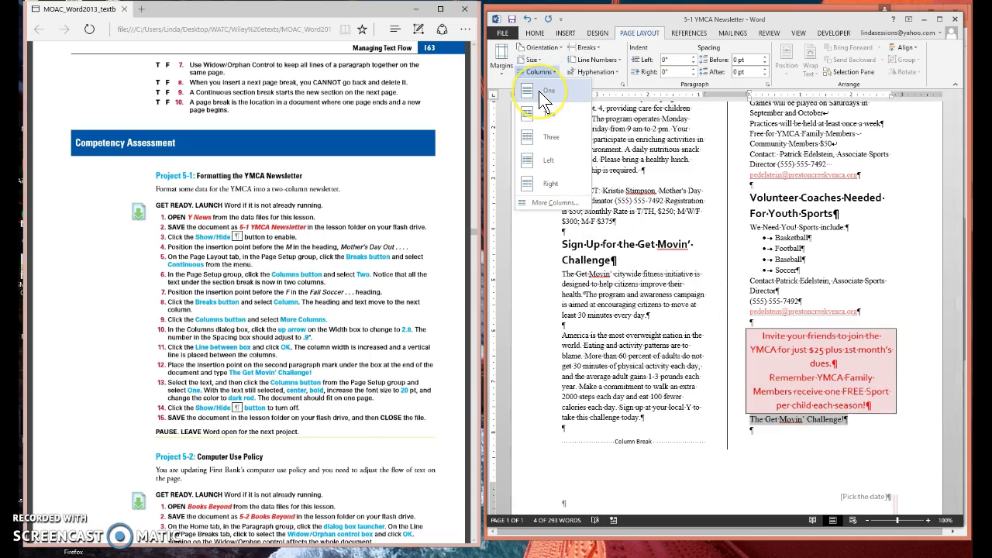
left_click(538, 91)
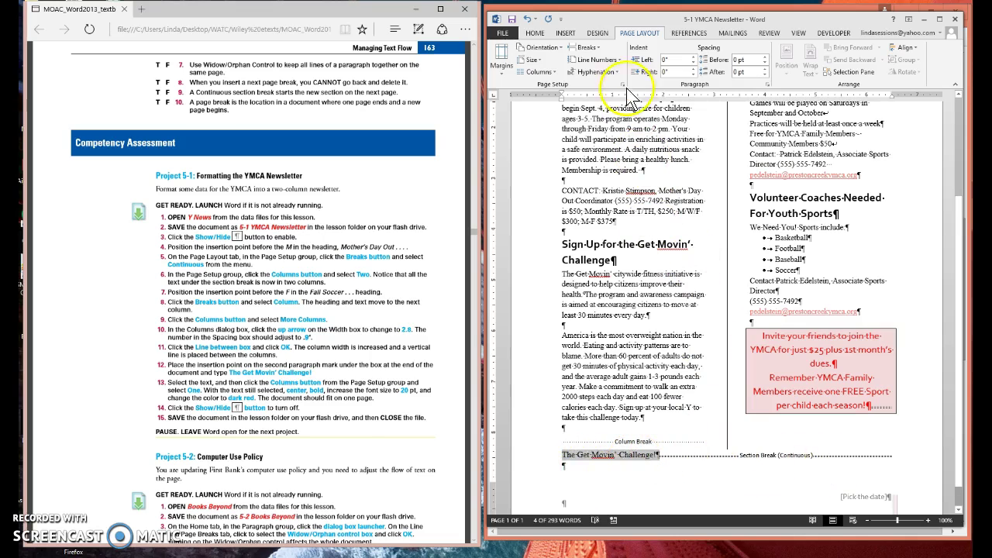
- Center and bold the "The Get Movin' Challenge!" line, with font size 20 and dark red font color
left_click(535, 34)
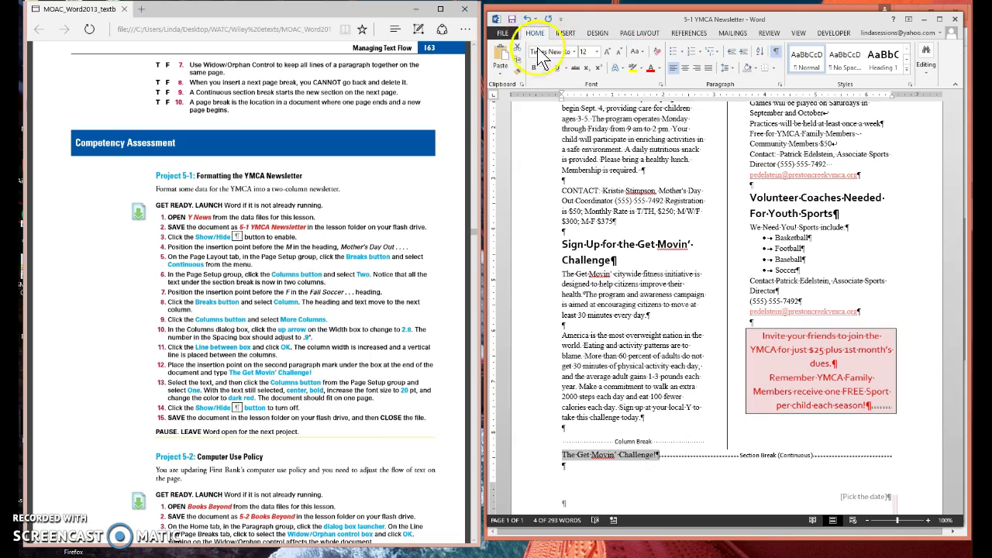
left_click(684, 68)
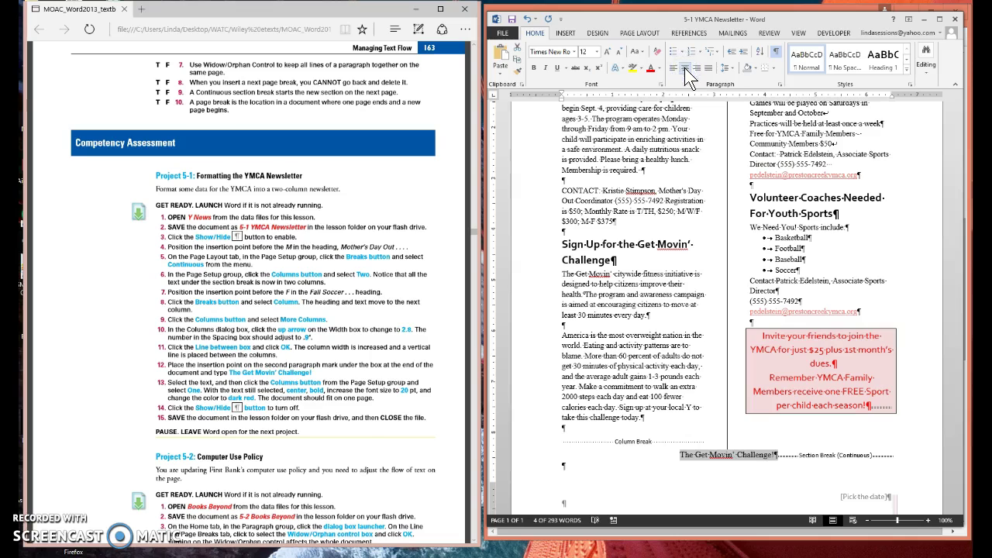
left_click(533, 67)
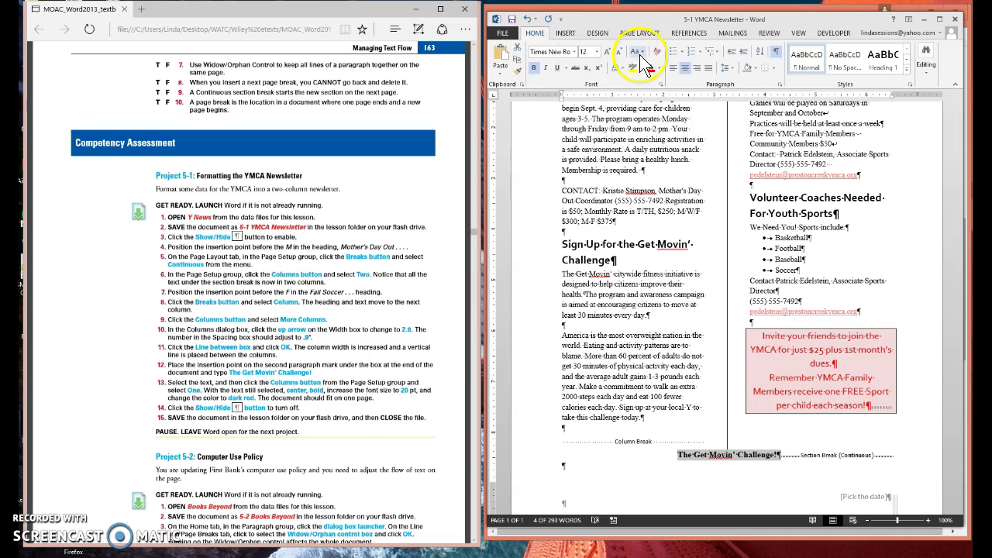
left_click(598, 51)
left_click(585, 143)
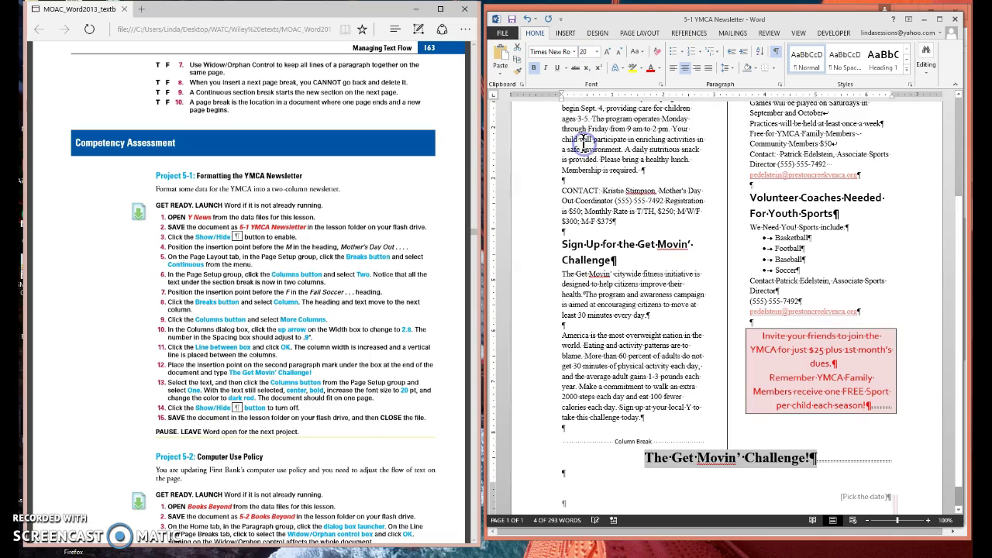
left_click(659, 68)
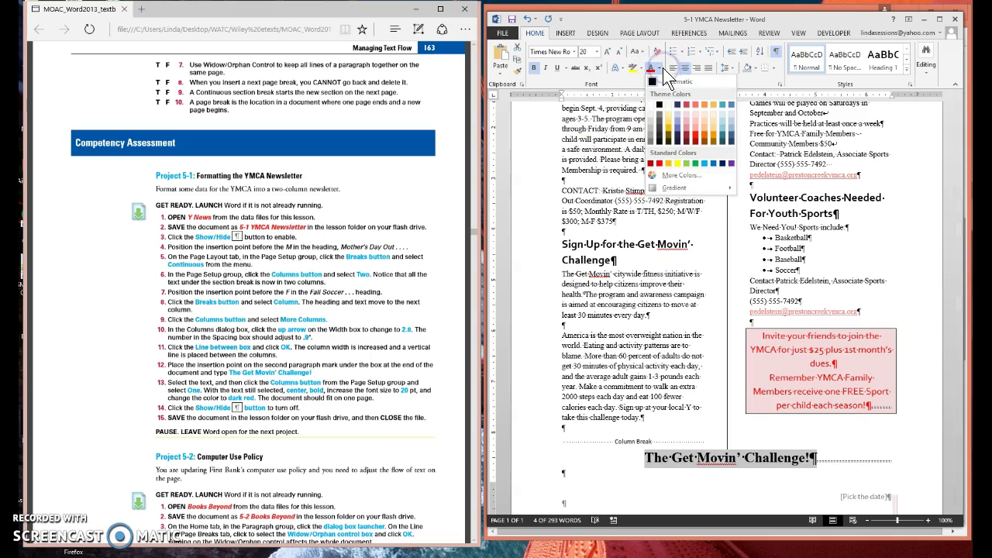
left_click(651, 164)
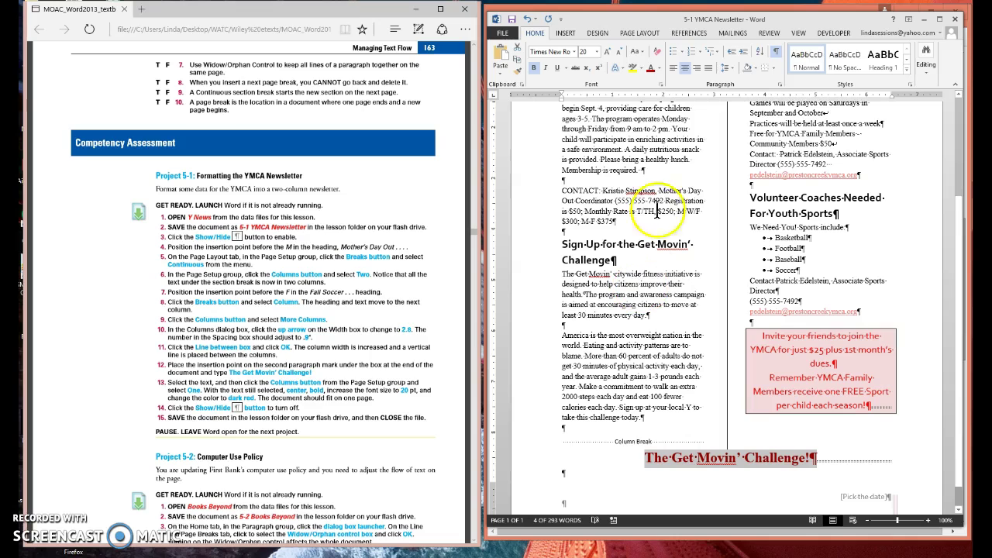
- Hide the formatting marks and display the newsletter as one whole page
left_click(776, 51)
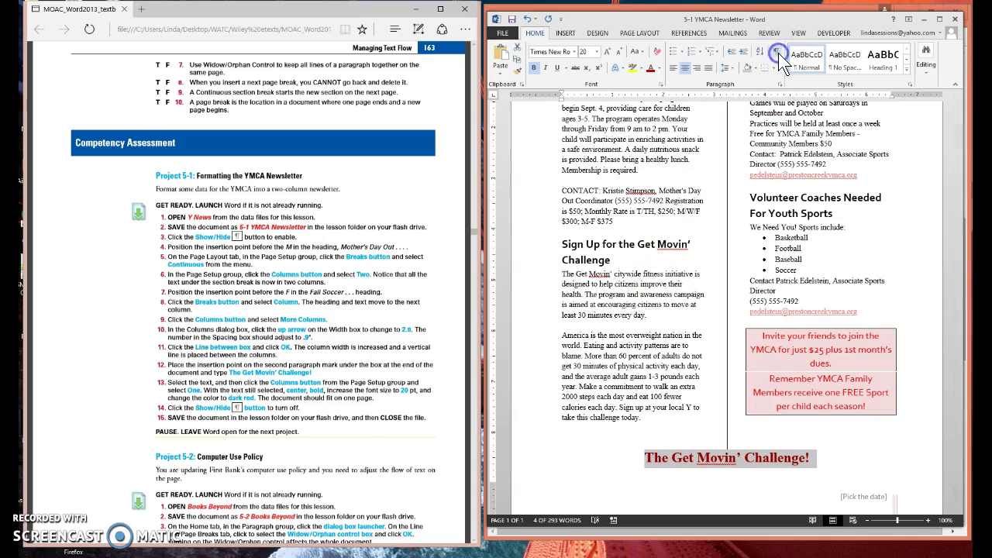
left_click(799, 33)
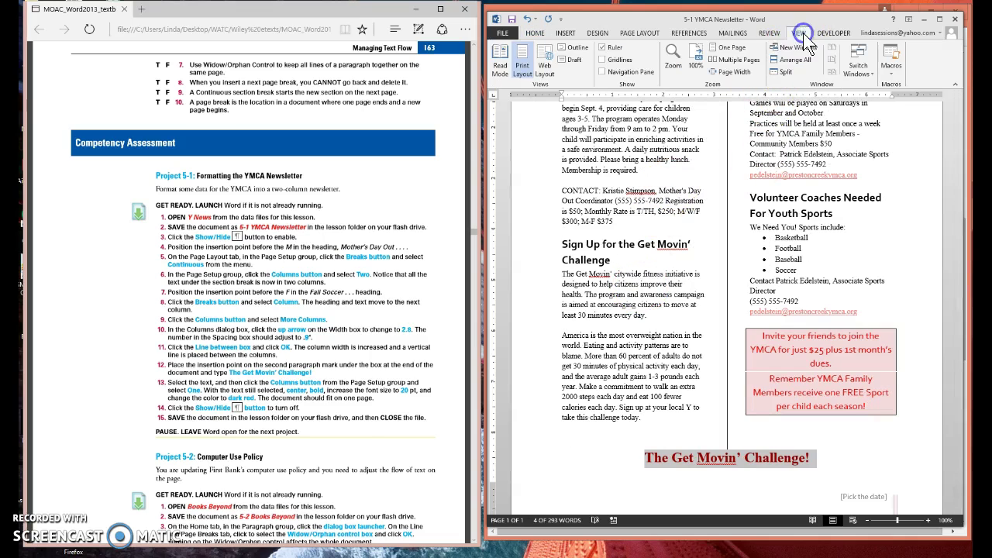
left_click(727, 50)
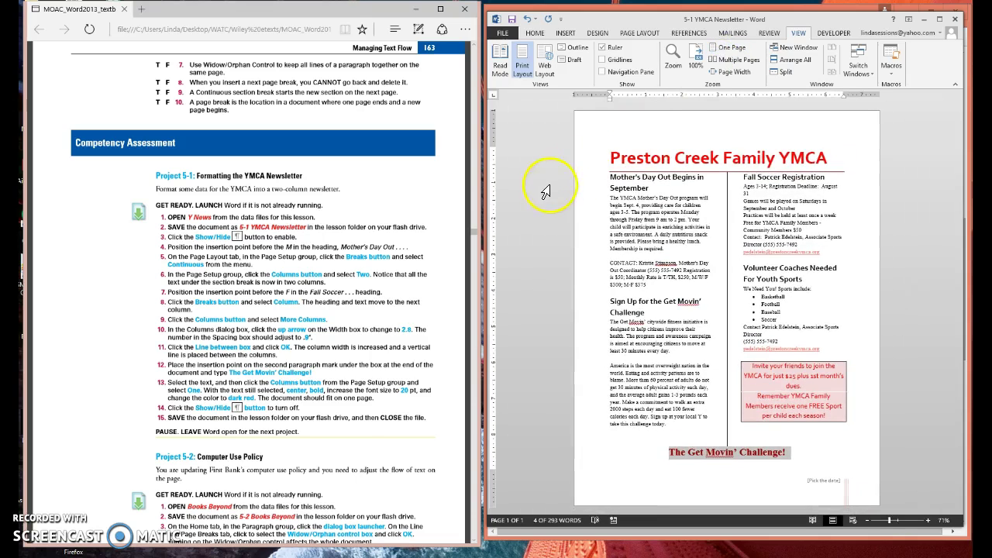